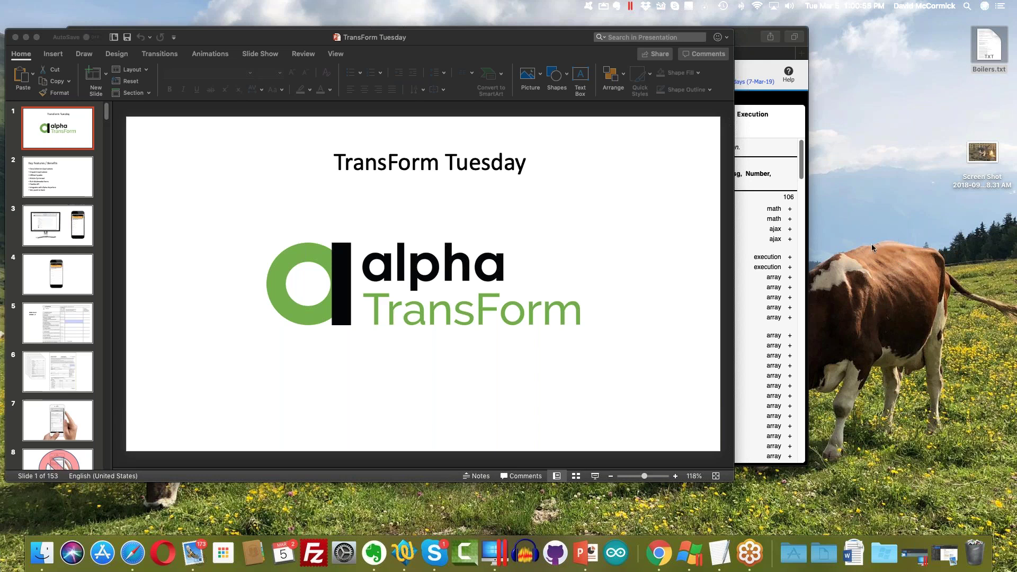
# - Scroll the slide thumbnails down and display slide 66, 'What is TPL?'
pyautogui.click(106, 116)
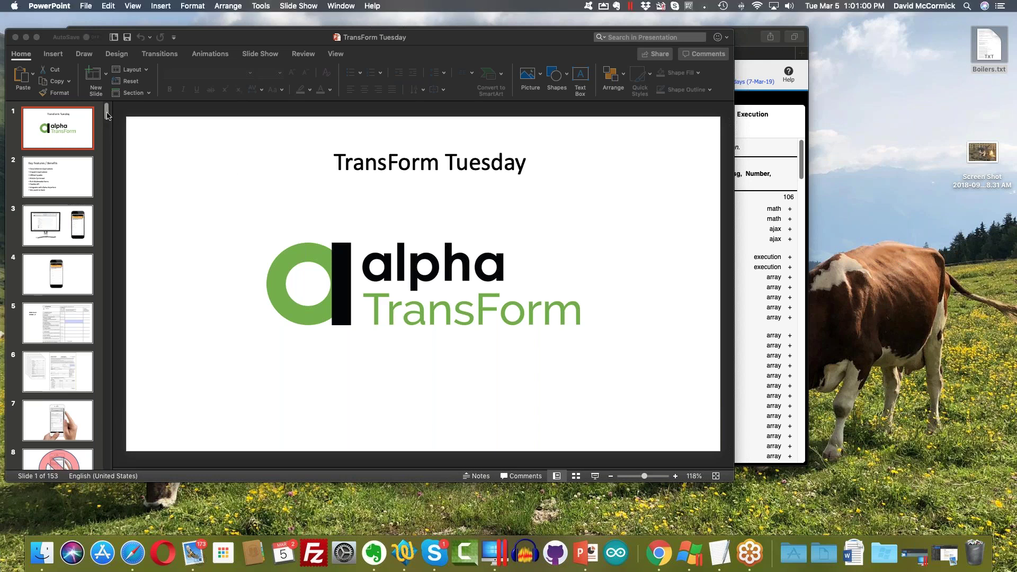
pyautogui.moveTo(106, 116); pyautogui.dragTo(112, 270)
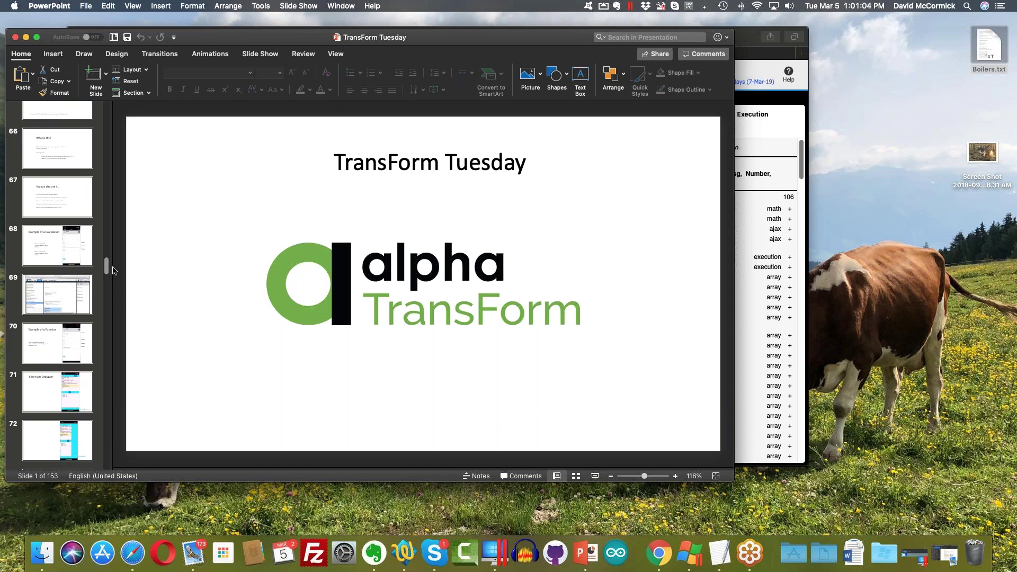
pyautogui.click(61, 148)
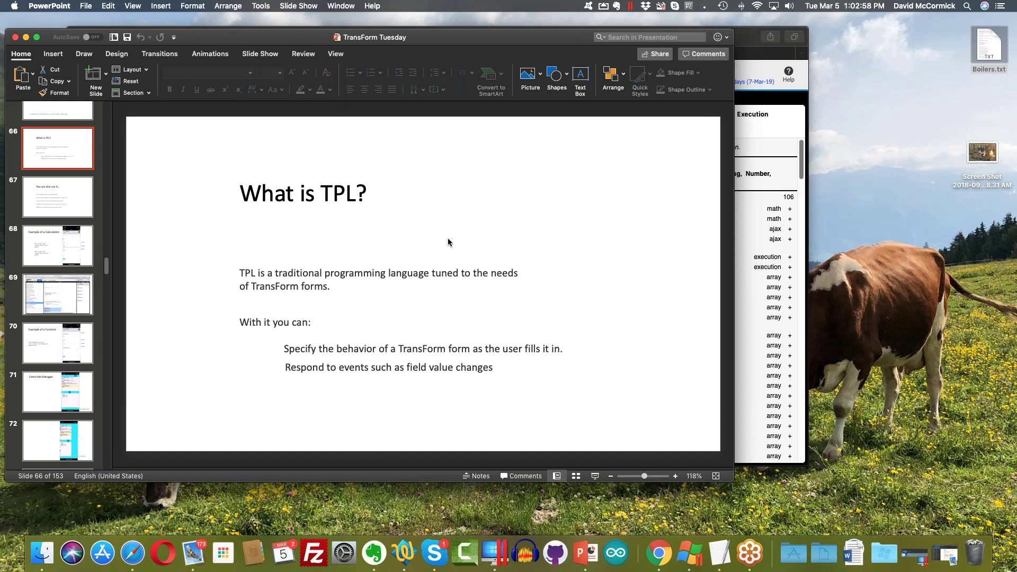
# - Display slide 67, 'You can also use it…', listing TPL's uses
pyautogui.click(47, 196)
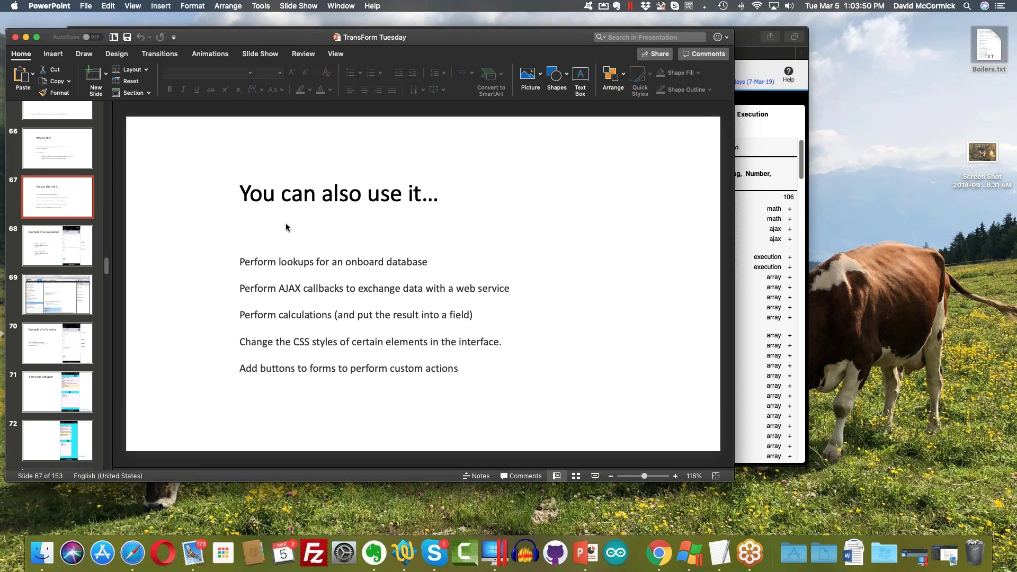
# - Delete the CSS styles bullet, leaving lookups, AJAX callbacks, calculations and custom buttons
pyautogui.doubleClick(244, 341)
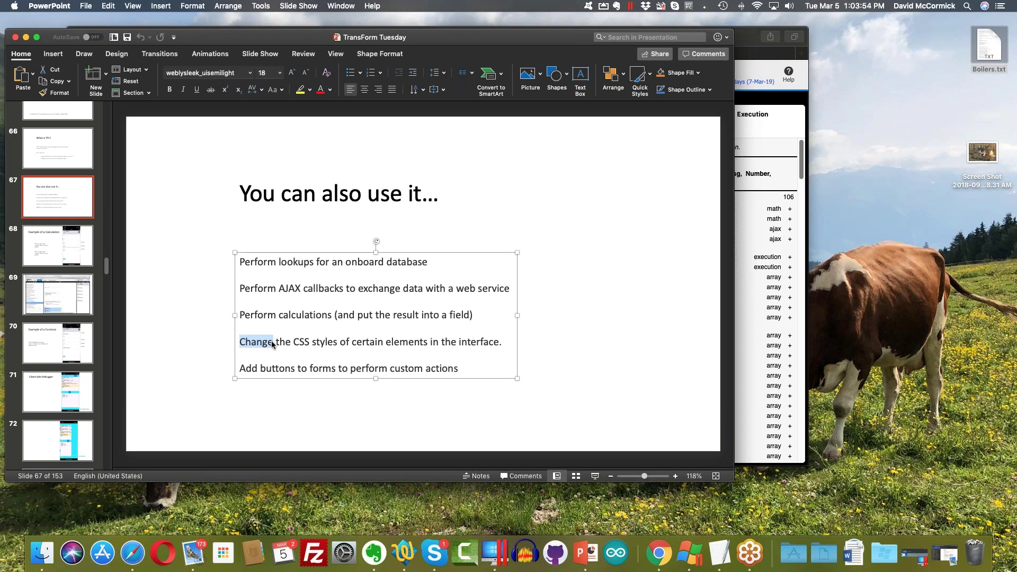
pyautogui.tripleClick(254, 342)
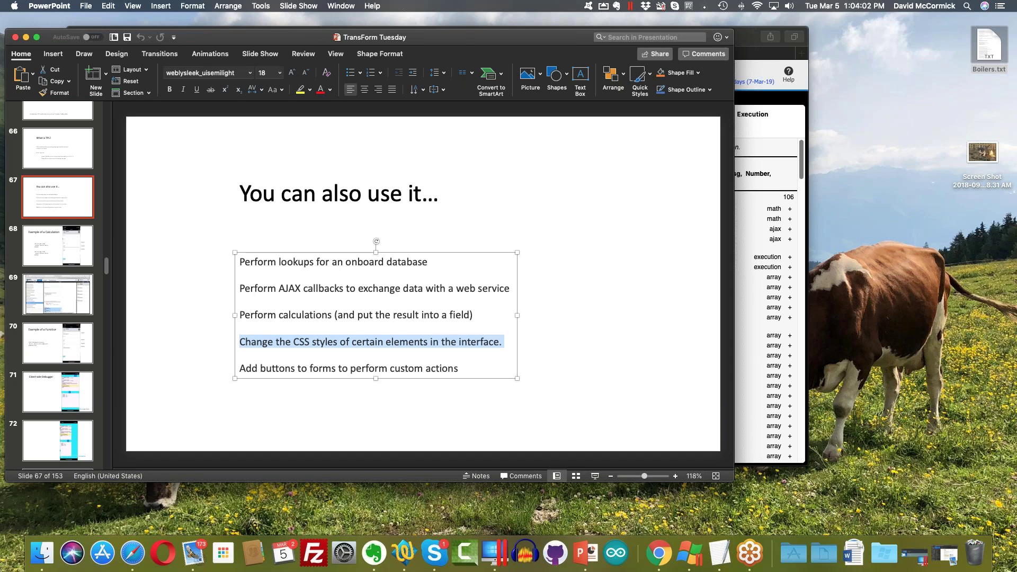
pyautogui.press('BackSpace')
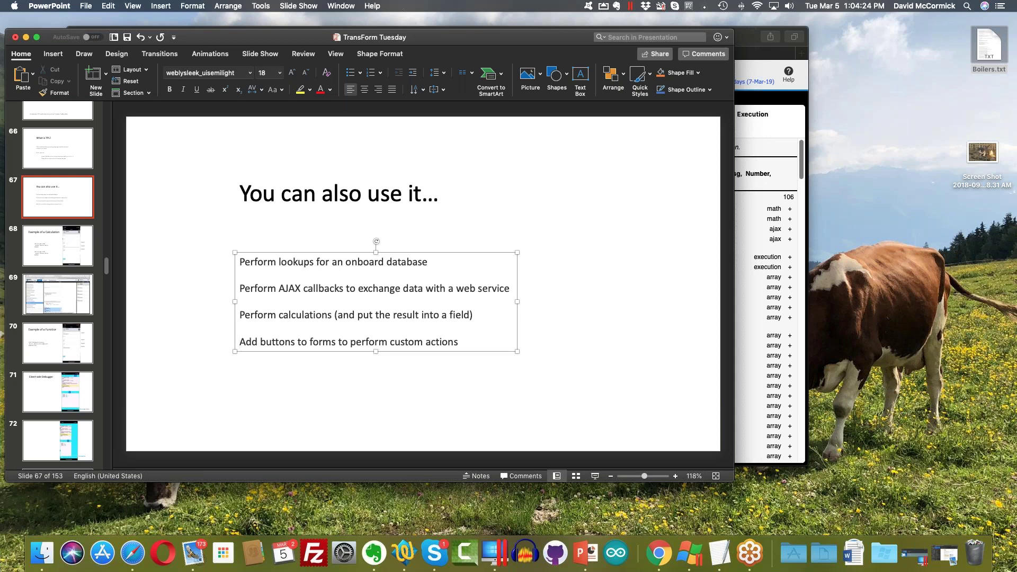
pyautogui.click(46, 329)
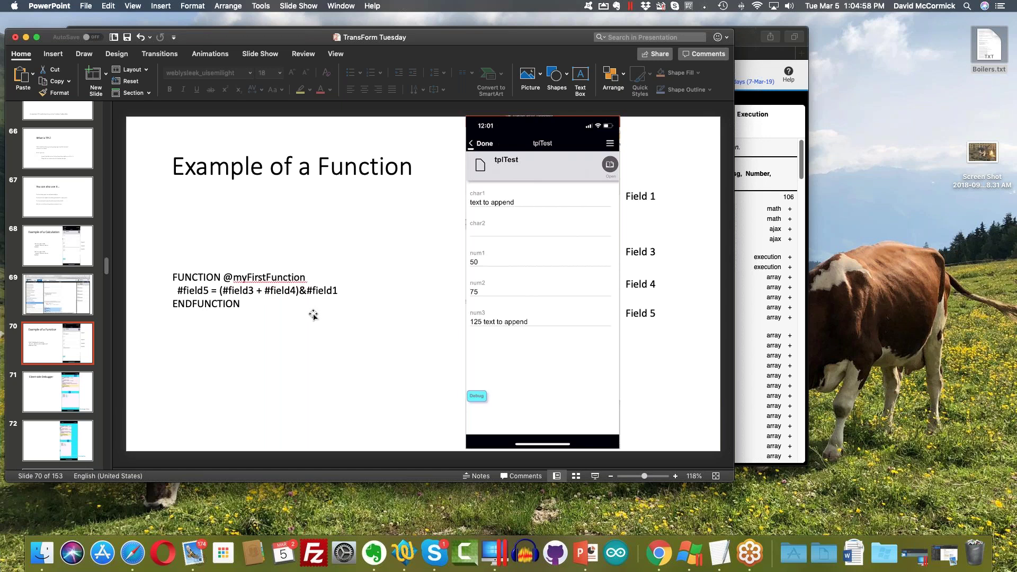
# - Browse slides 71 through 74, starting from 'Client-side Debugger'
pyautogui.click(77, 392)
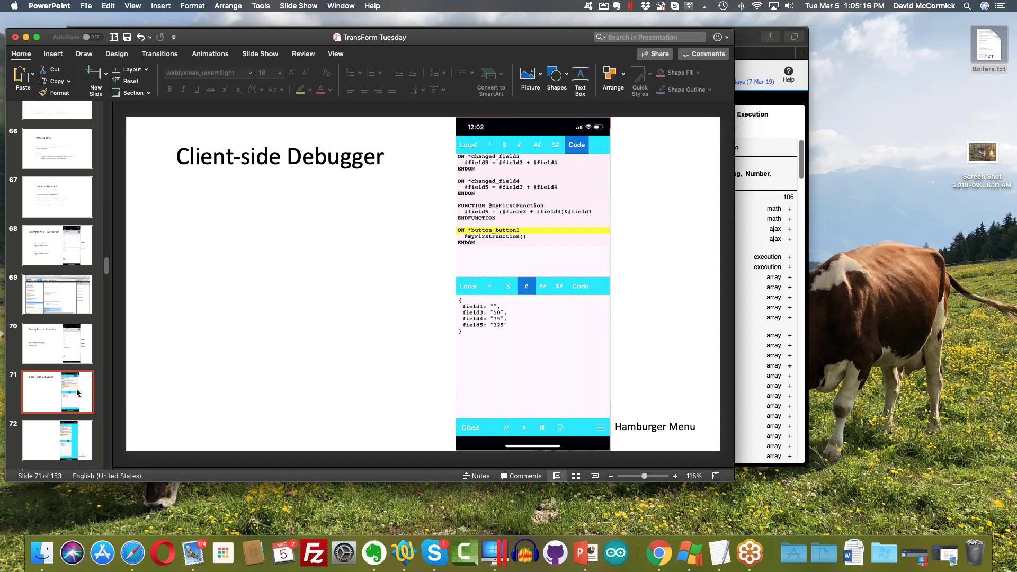
pyautogui.scroll(-5, 77, 393)
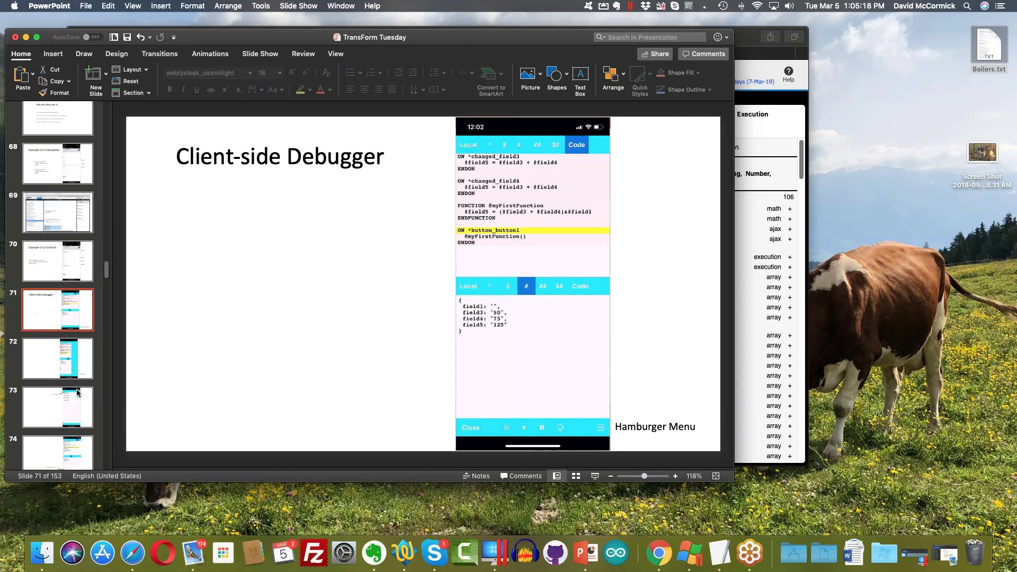
pyautogui.scroll(-1, 76, 350)
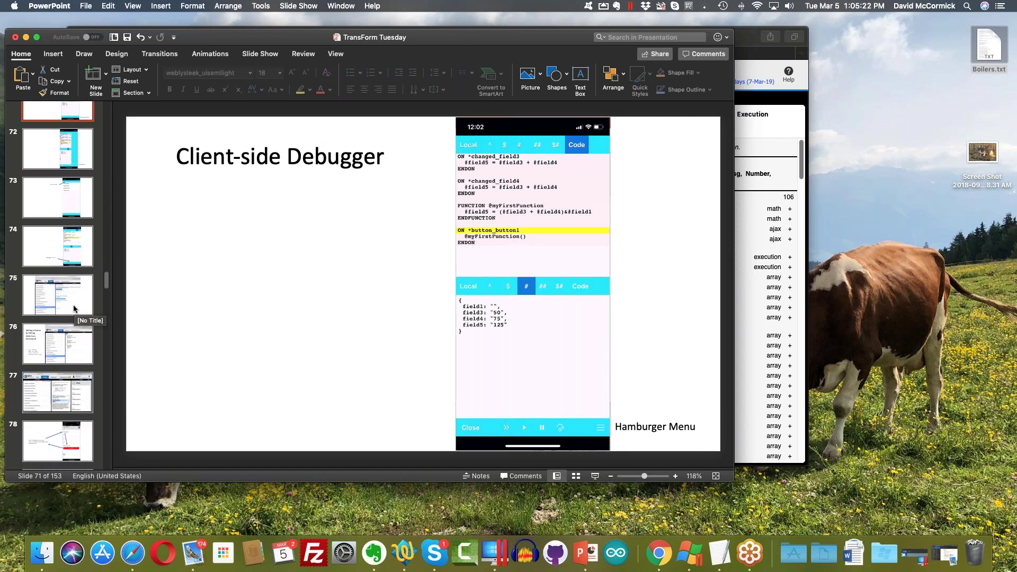
pyautogui.click(69, 184)
pyautogui.click(56, 241)
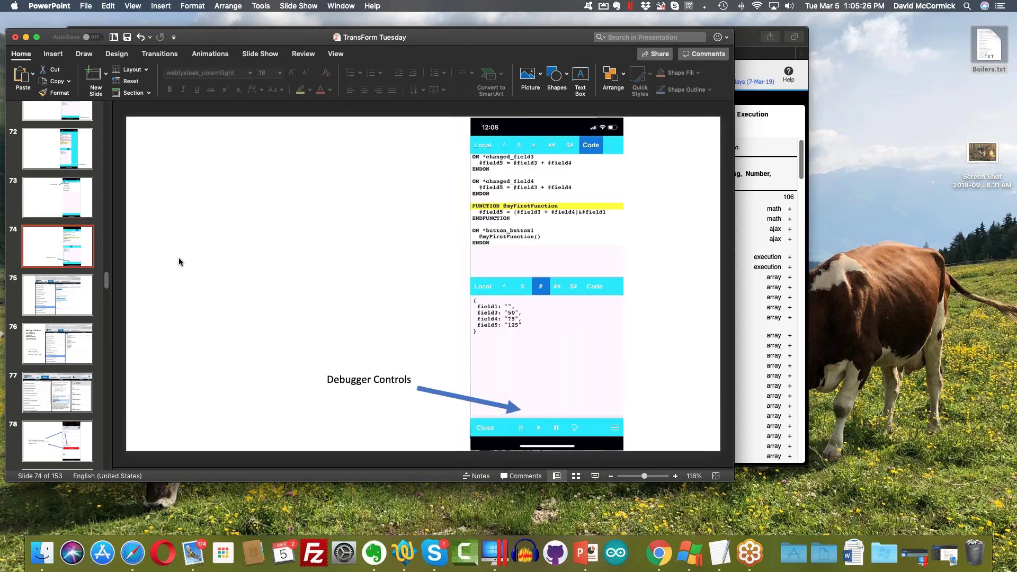
# - Settle on slide 76 about adding a button via JSON, then switch to the Alpha TransForm browser
pyautogui.scroll(-2, 111, 262)
pyautogui.click(76, 324)
pyautogui.press('Down')
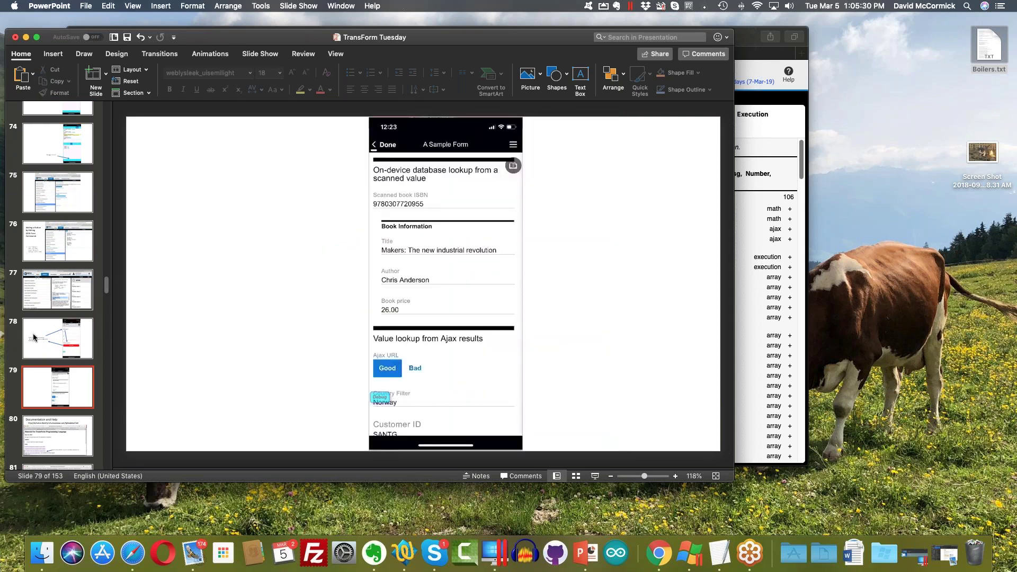
pyautogui.click(65, 352)
pyautogui.click(68, 303)
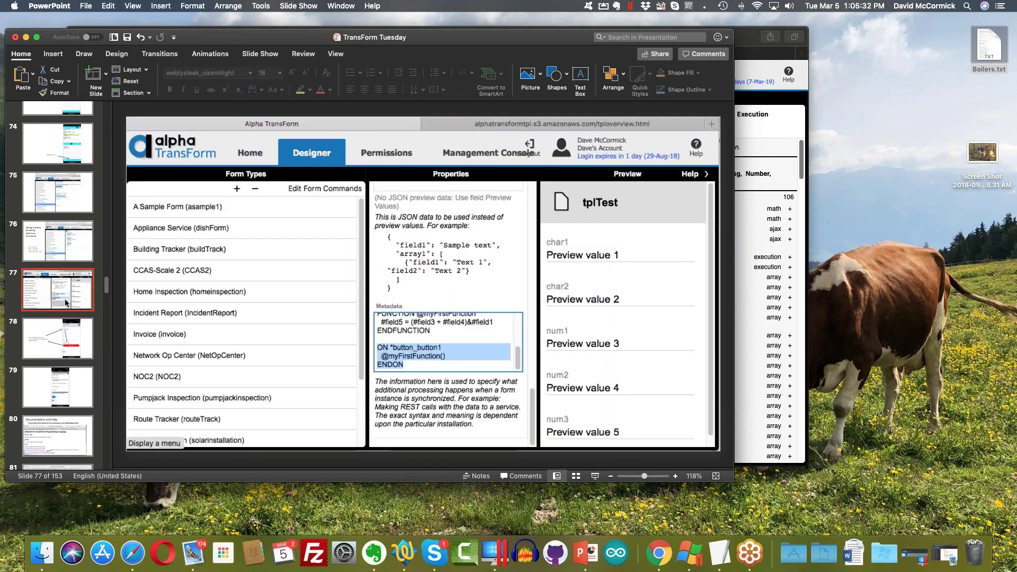
pyautogui.press('Up')
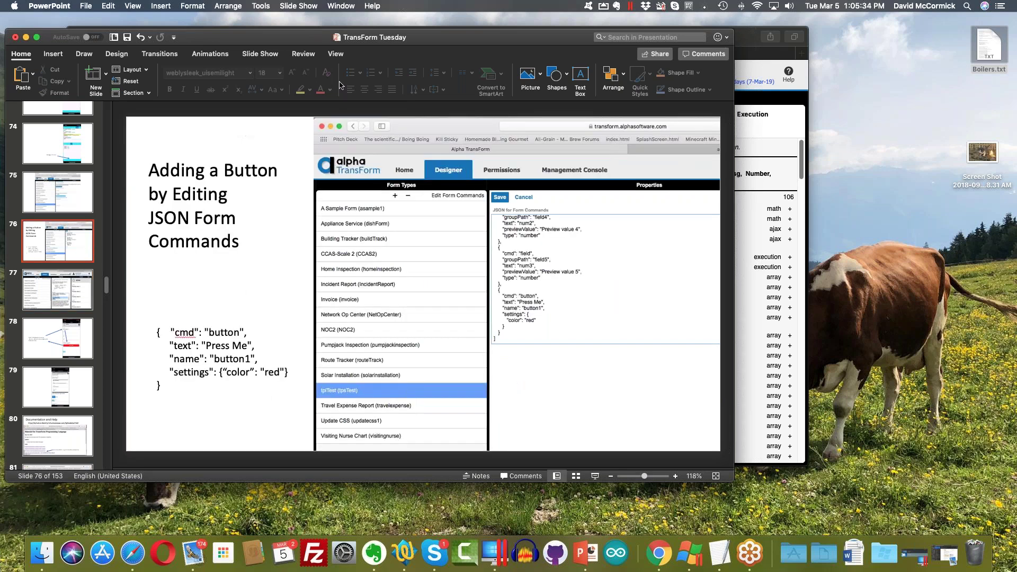
pyautogui.moveTo(317, 39); pyautogui.dragTo(394, 136)
pyautogui.click(118, 108)
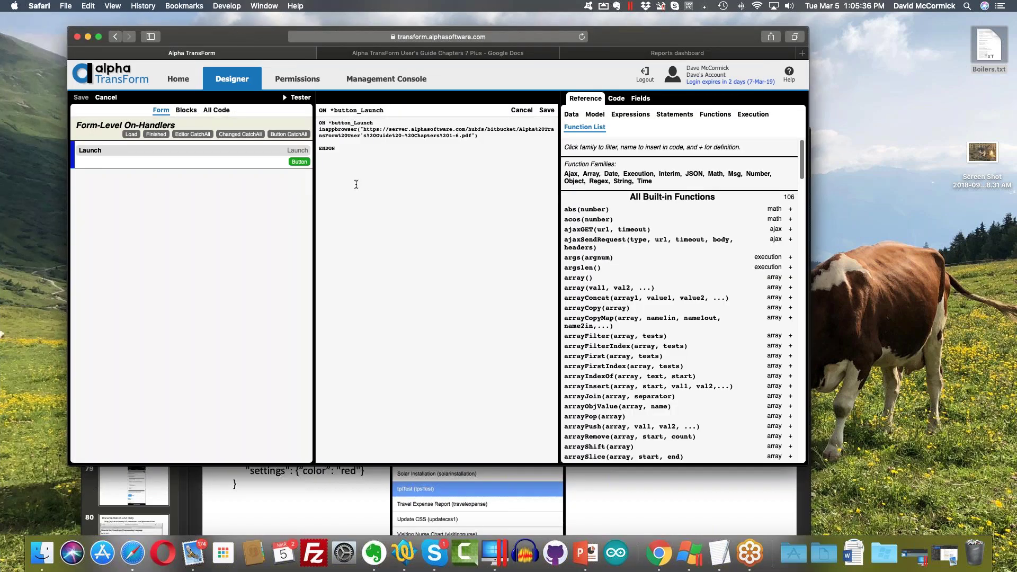
# - Cancel the custom code editor and open InApp Browser (Form2)'s commands, showing the Launch button
pyautogui.click(108, 98)
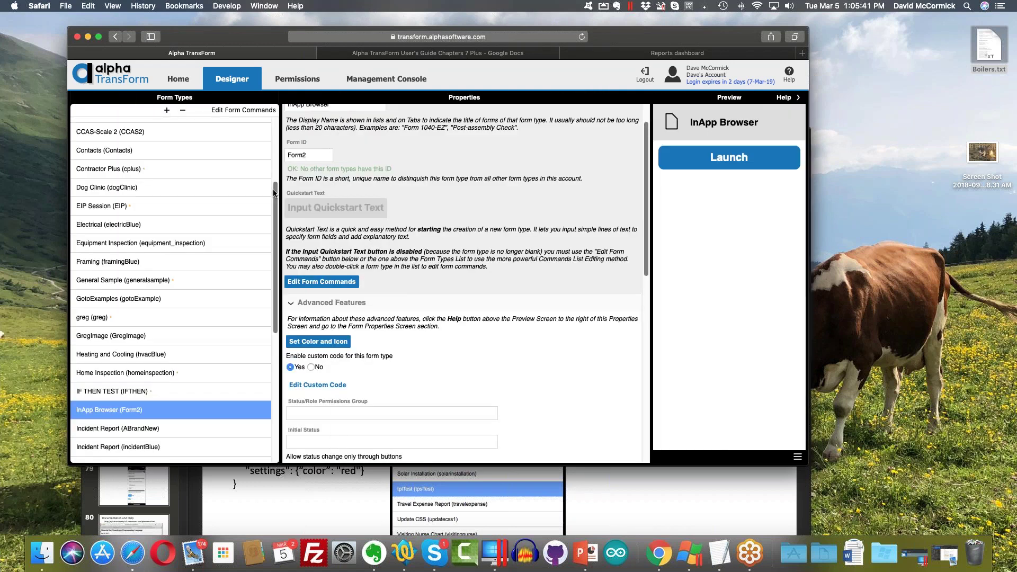
pyautogui.scroll(-2, 242, 360)
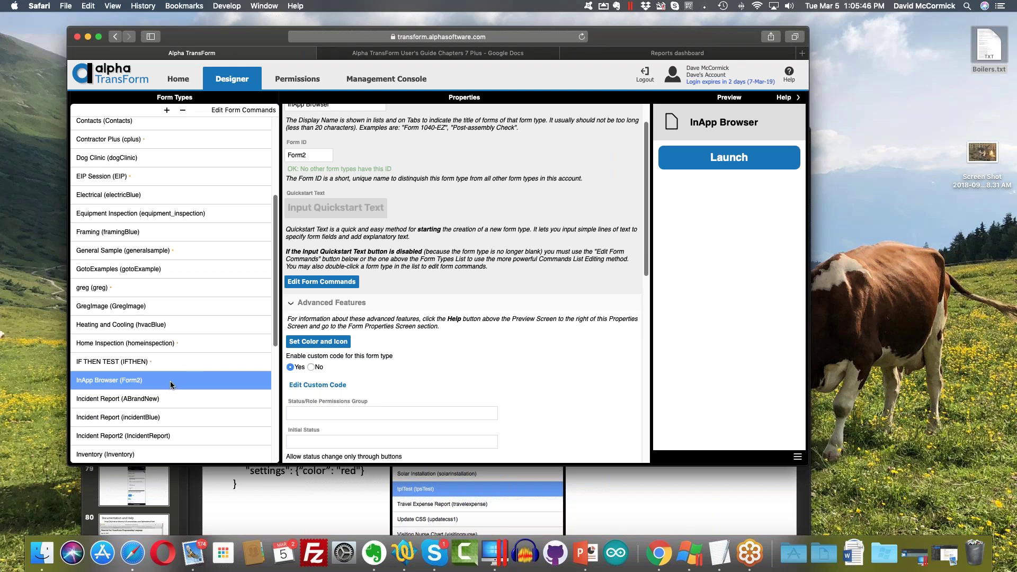
pyautogui.doubleClick(170, 382)
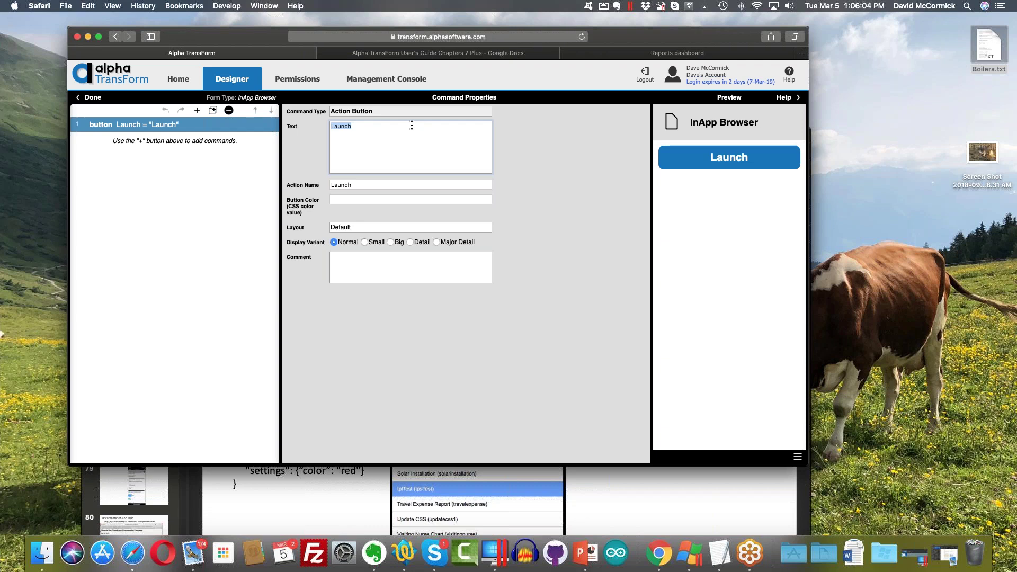
# - Switch Safari to full screen on the InApp Browser form's command editor
pyautogui.click(100, 38)
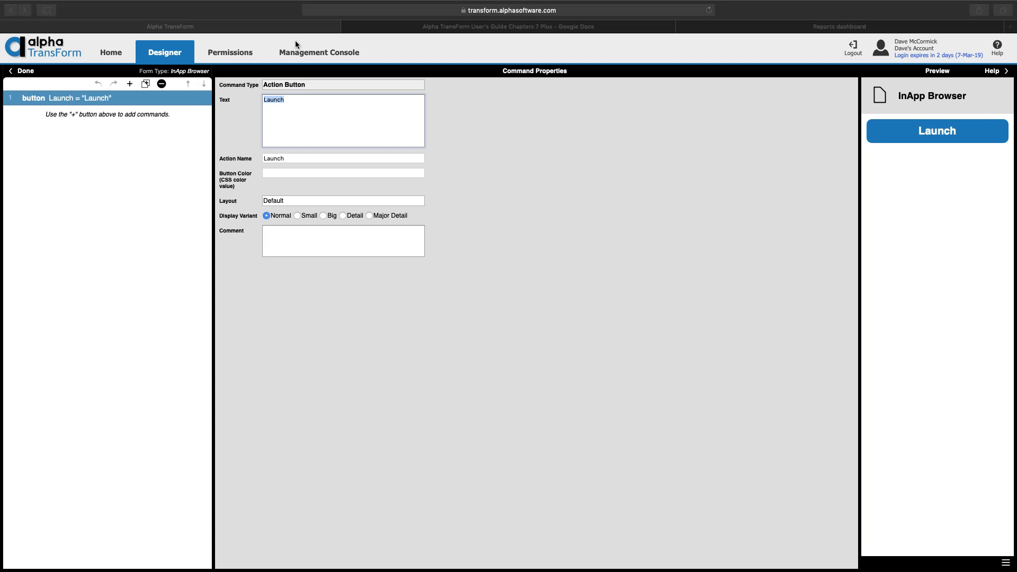
pyautogui.moveTo(271, 3)
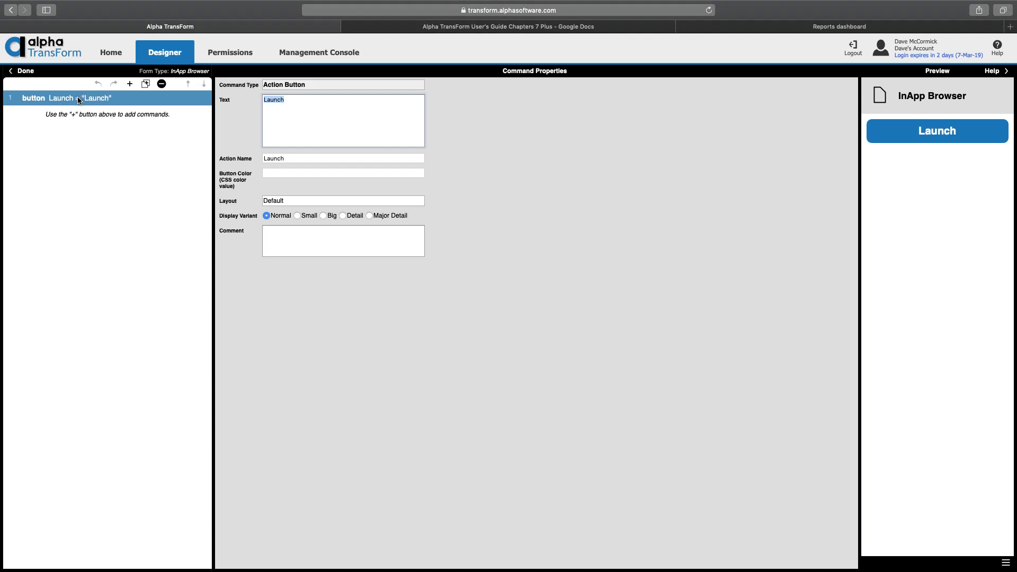
# - Add a new Action Button command labelled 'My Button'
pyautogui.click(130, 87)
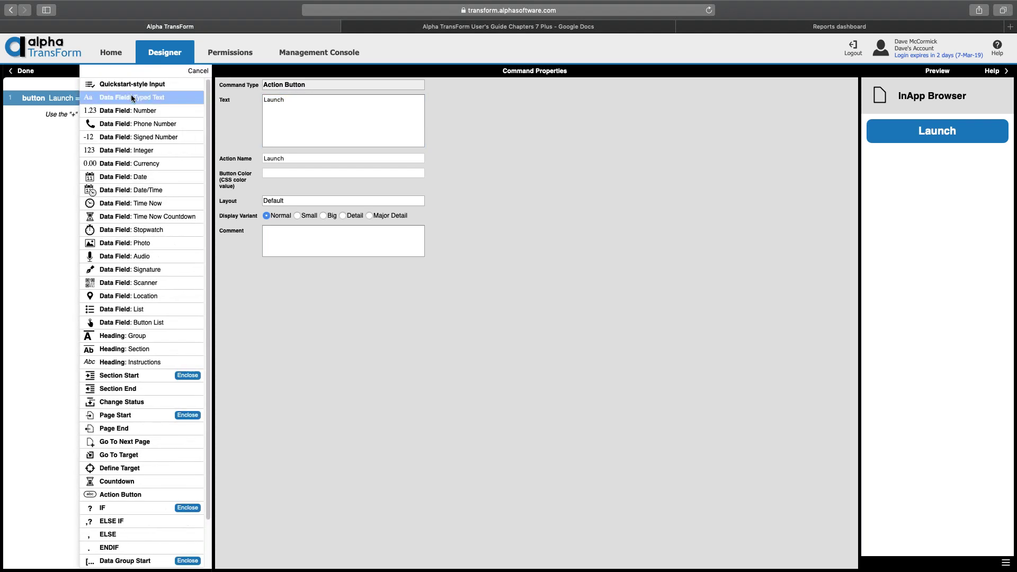
pyautogui.scroll(-1, 132, 101)
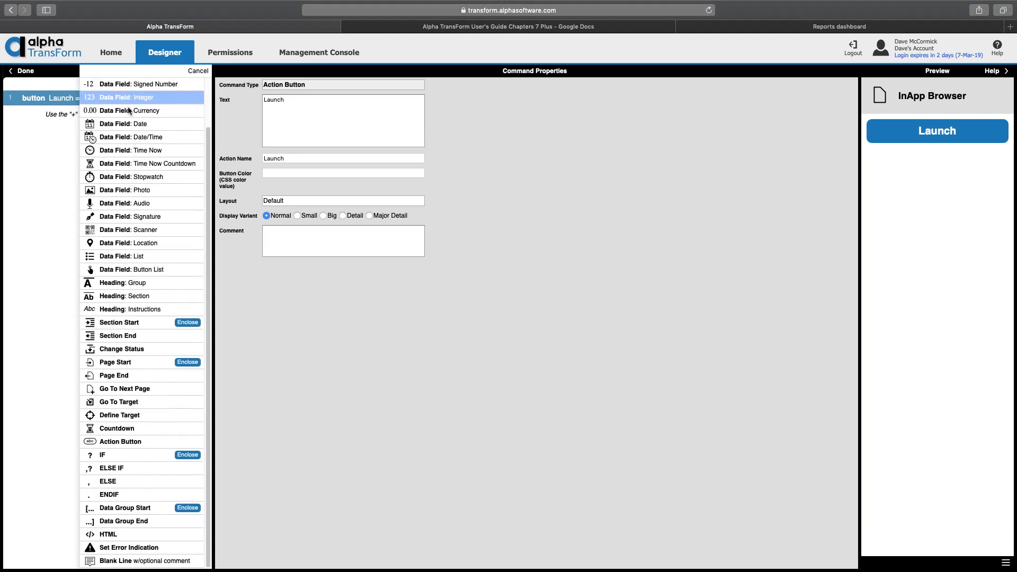
pyautogui.click(140, 444)
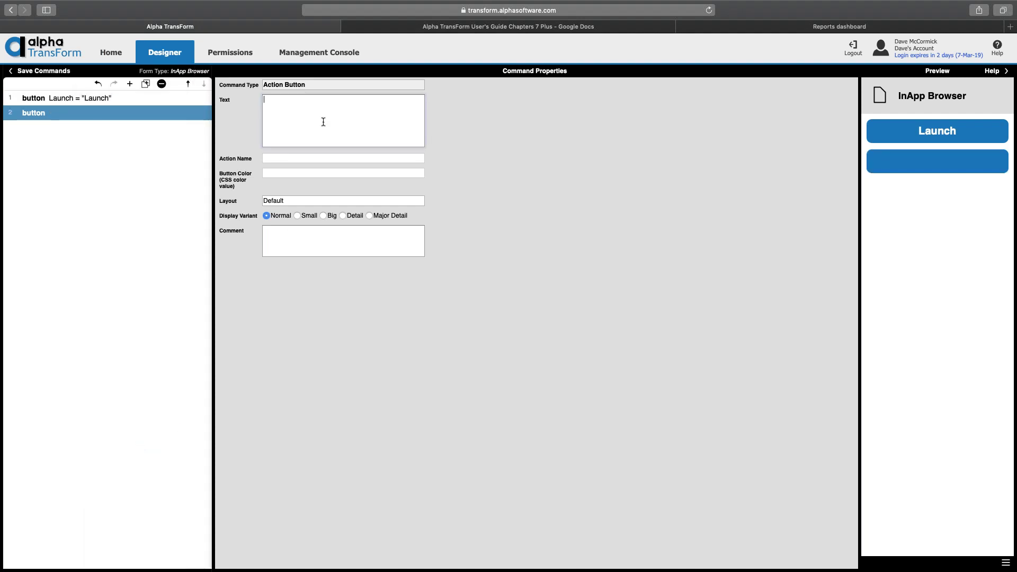
pyautogui.write('My Button')
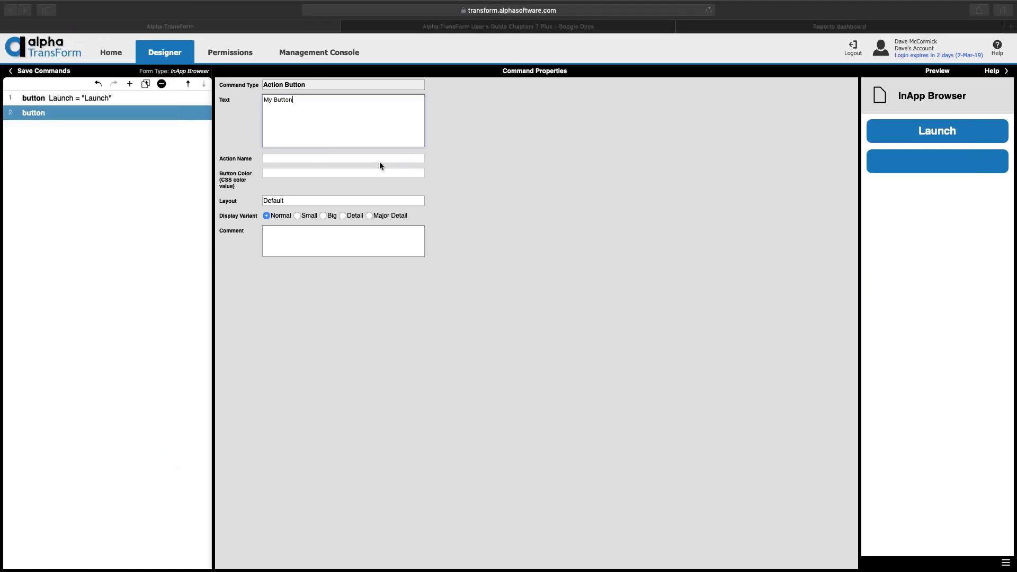
pyautogui.click(356, 156)
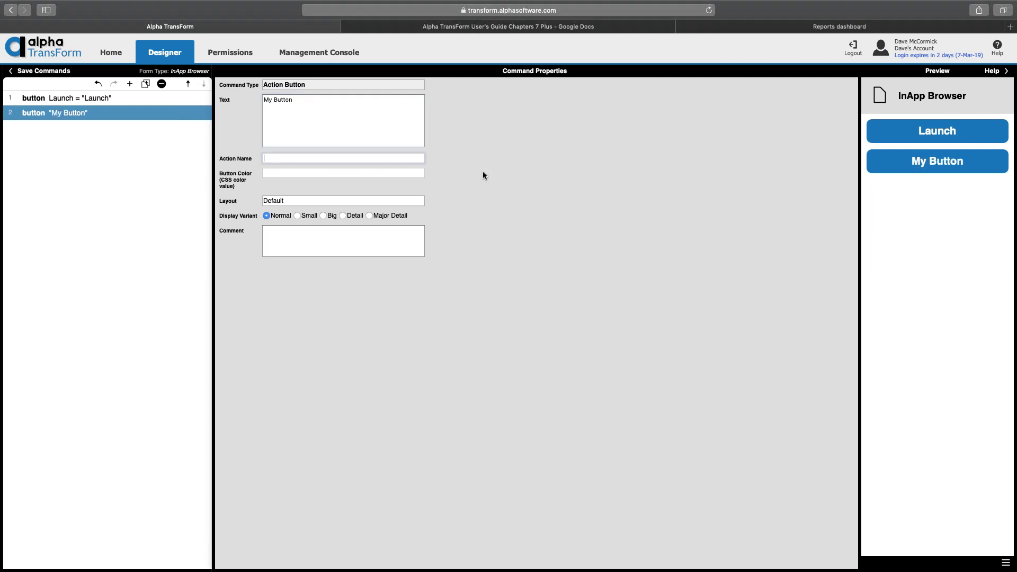
# - Check the new button's action name and colour fields against Launch, then save the commands
pyautogui.click(403, 173)
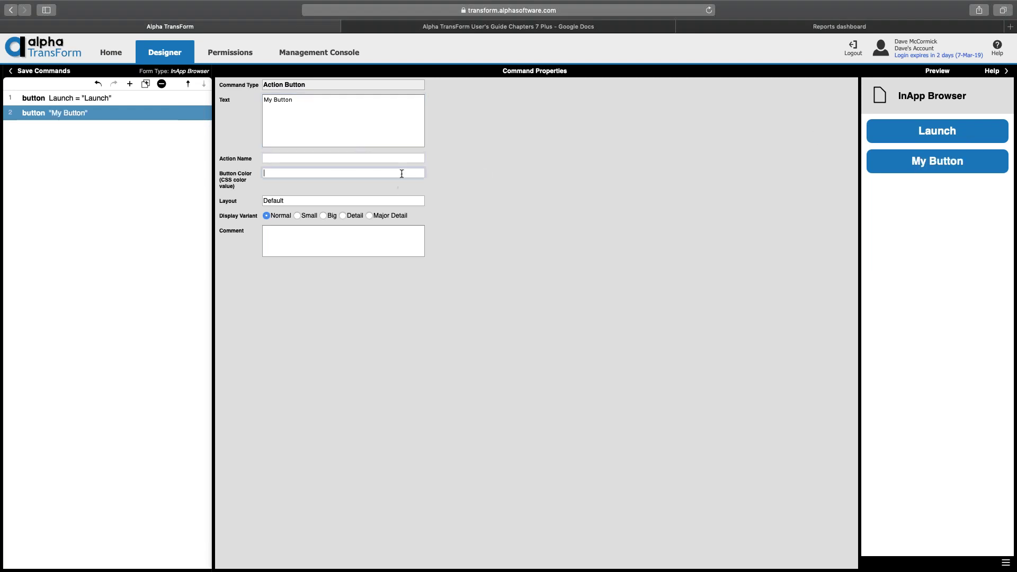
pyautogui.click(293, 158)
pyautogui.click(283, 173)
pyautogui.click(282, 158)
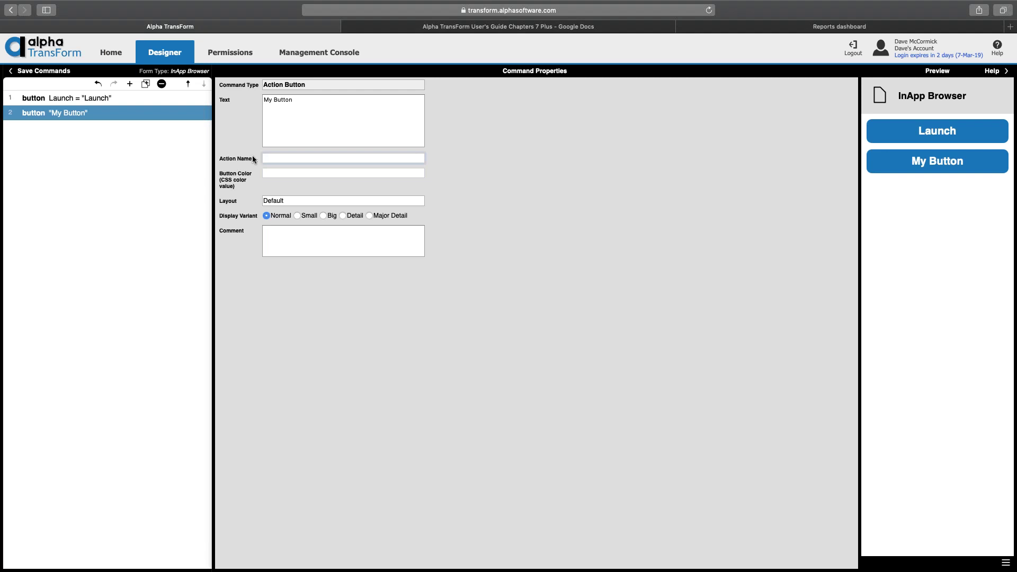
pyautogui.click(273, 173)
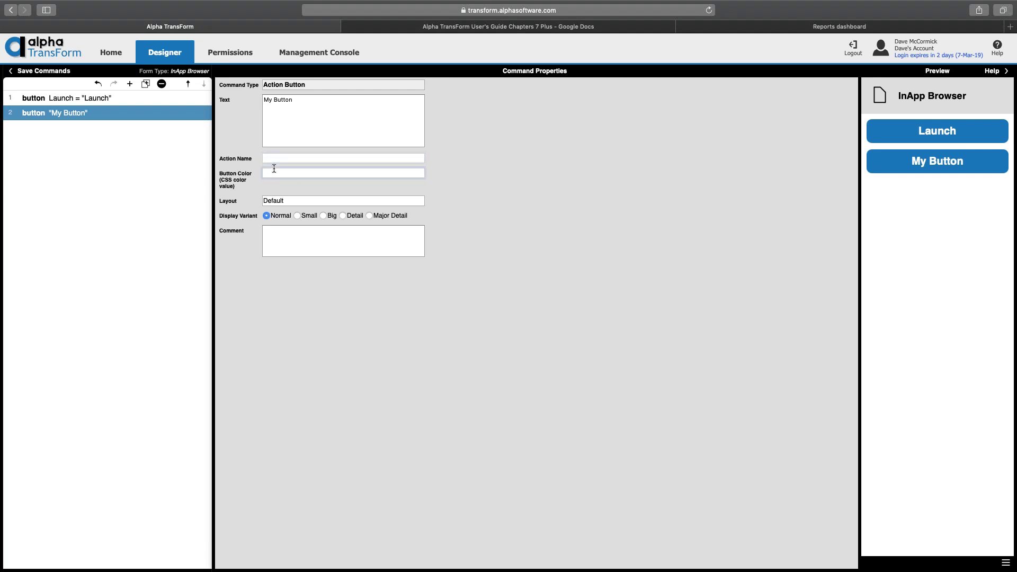
pyautogui.click(277, 157)
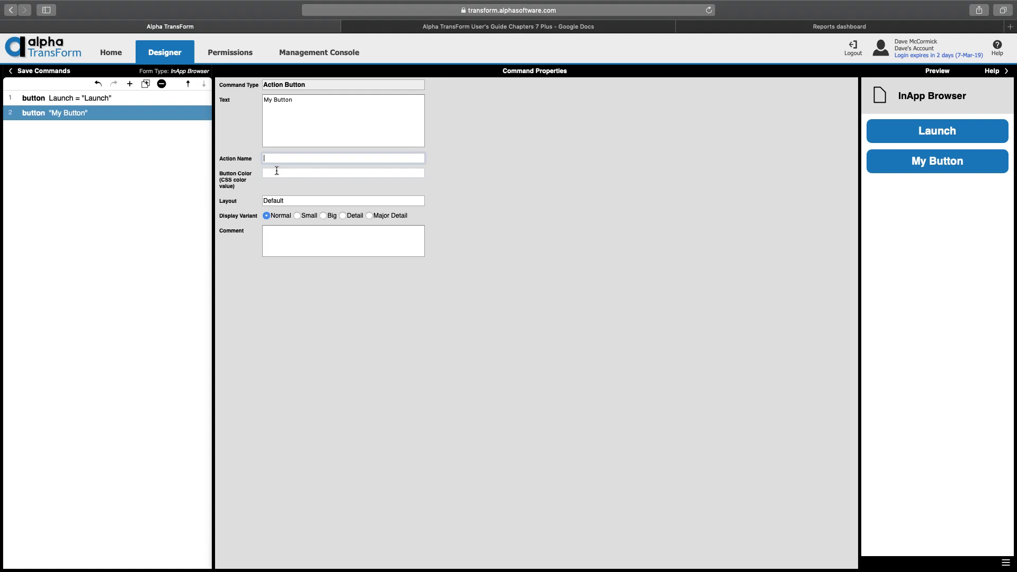
pyautogui.click(276, 173)
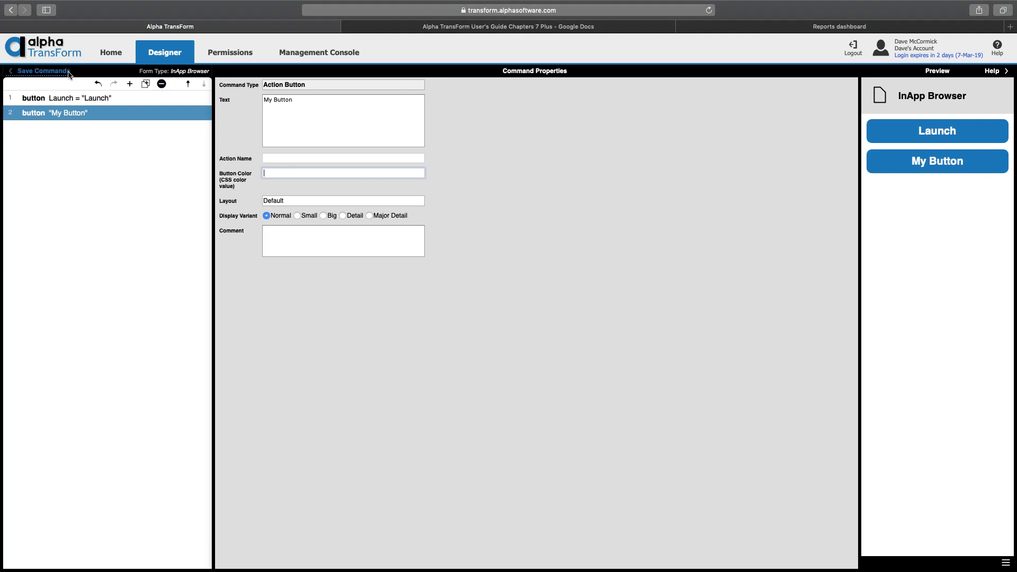
pyautogui.click(112, 98)
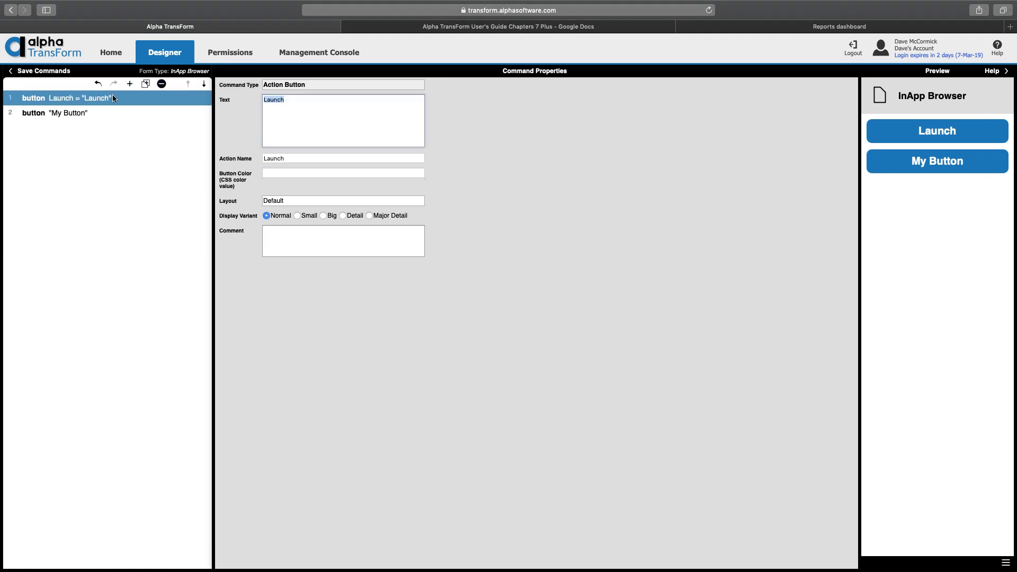
pyautogui.click(103, 115)
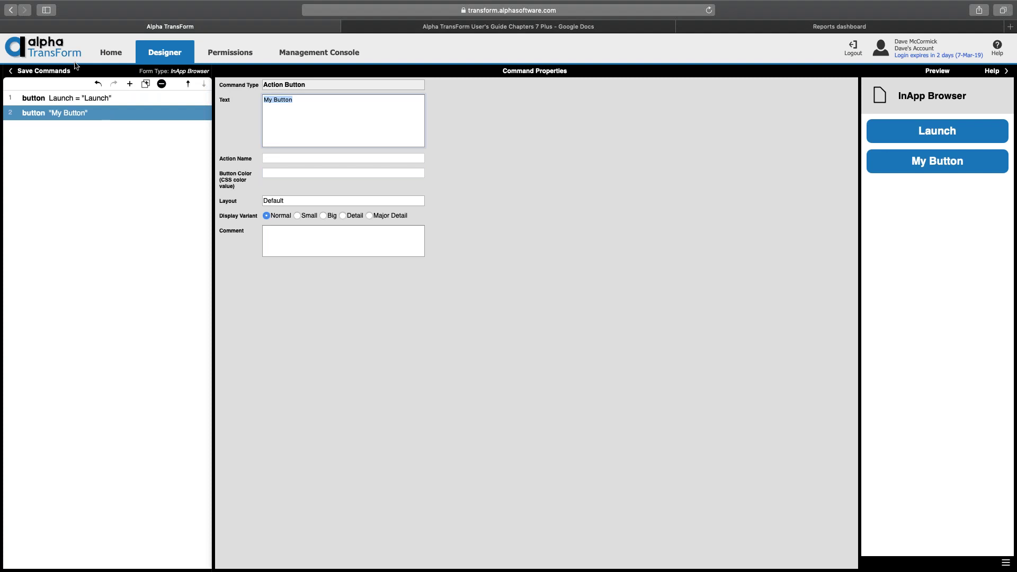
pyautogui.click(60, 71)
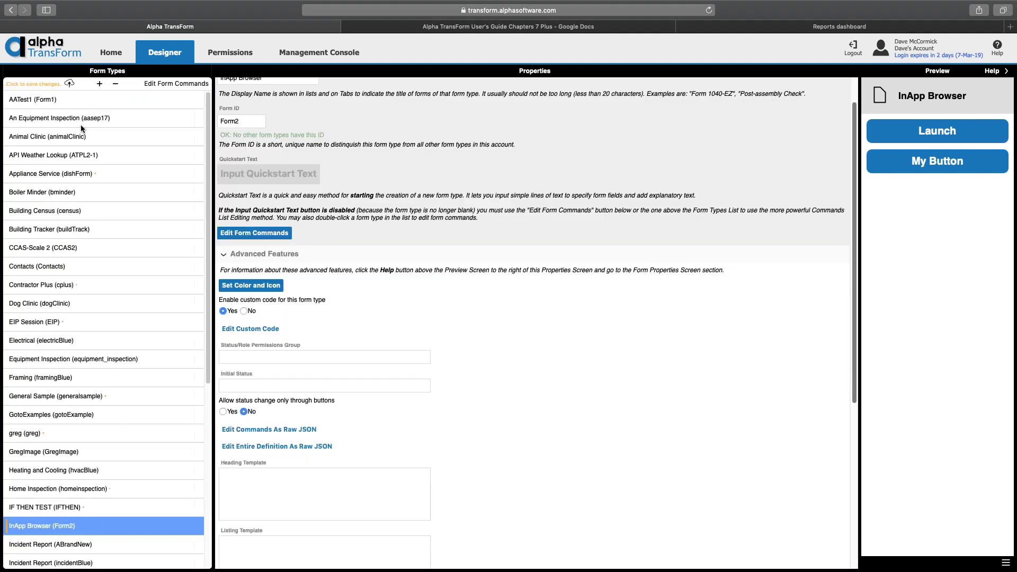
# - Upload the saved InApp Browser form changes to the server
pyautogui.click(56, 86)
pyautogui.scroll(2, 370, 329)
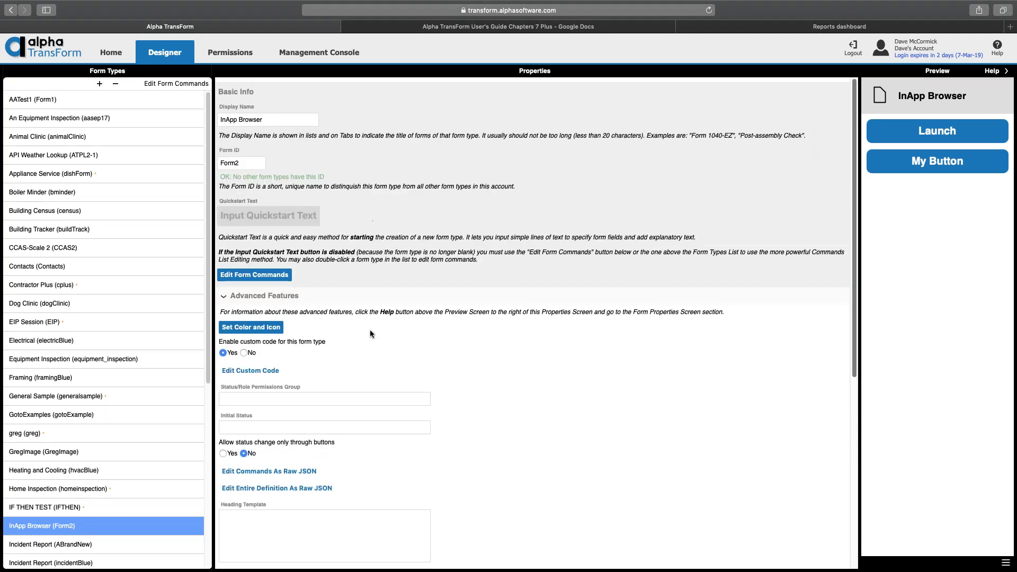
pyautogui.scroll(-5, 103, 323)
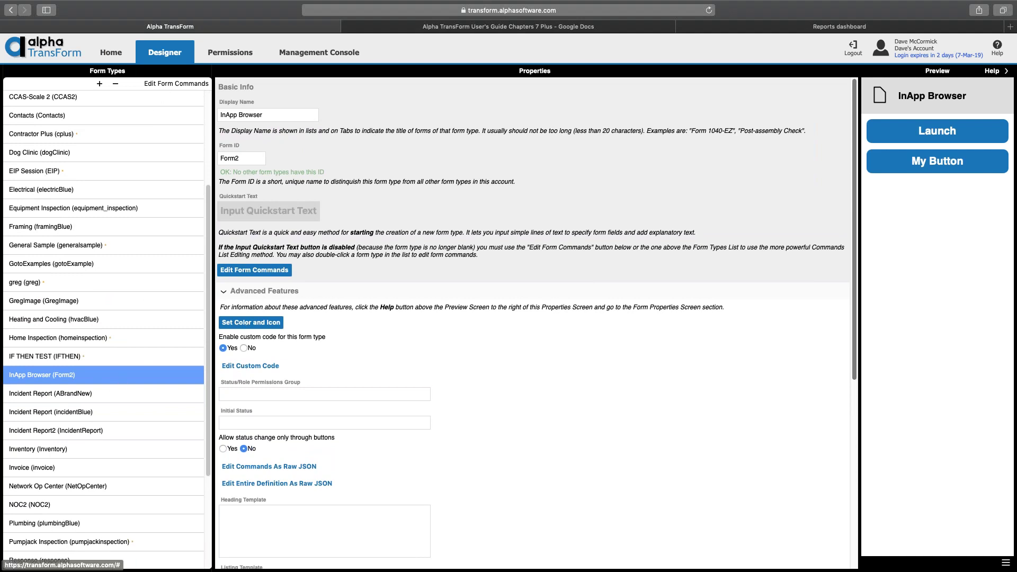
# - Re-expand Advanced Features and toggle Enable custom code off, then back to Yes
pyautogui.click(238, 292)
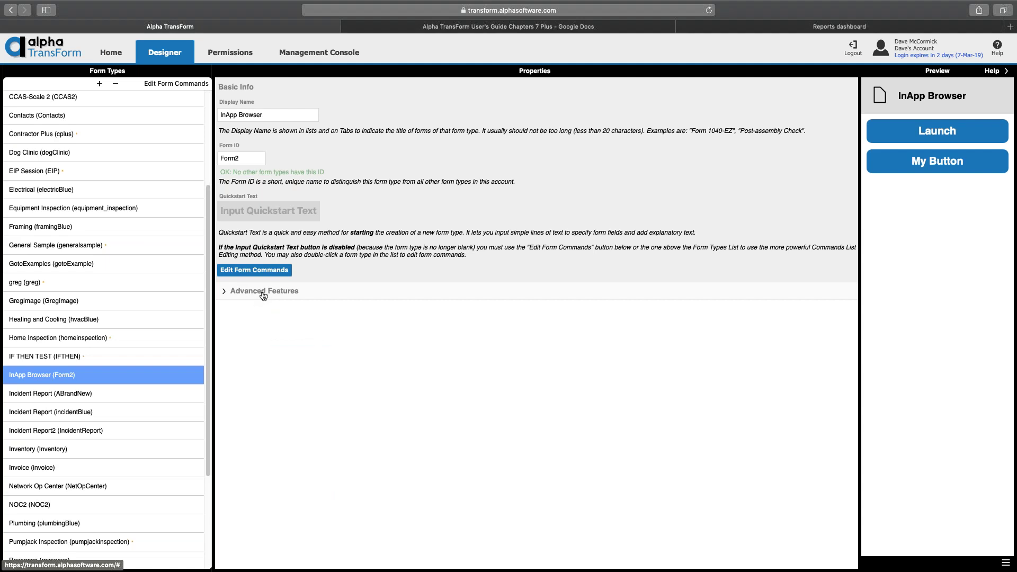
pyautogui.scroll(1, 141, 259)
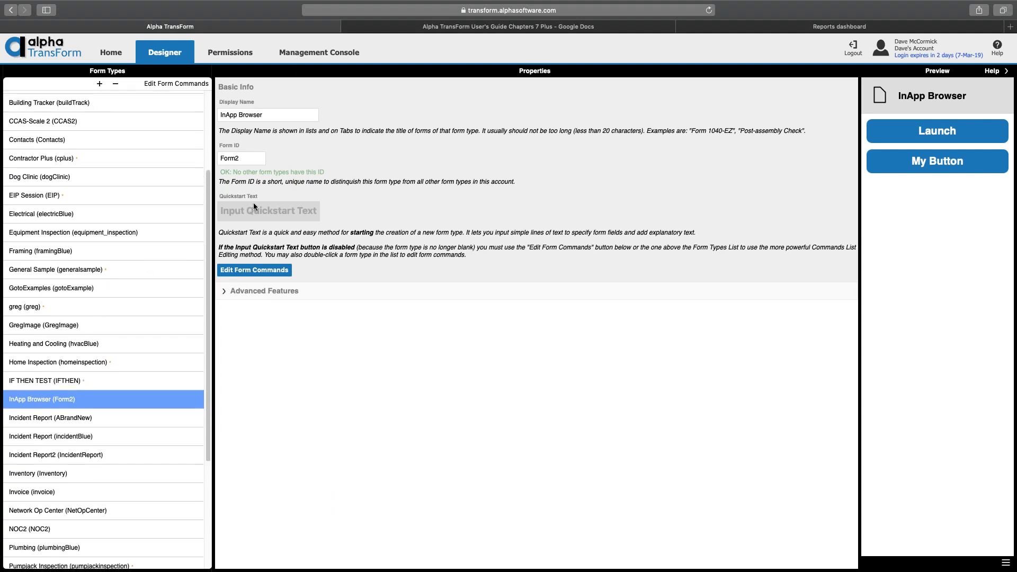
pyautogui.click(240, 293)
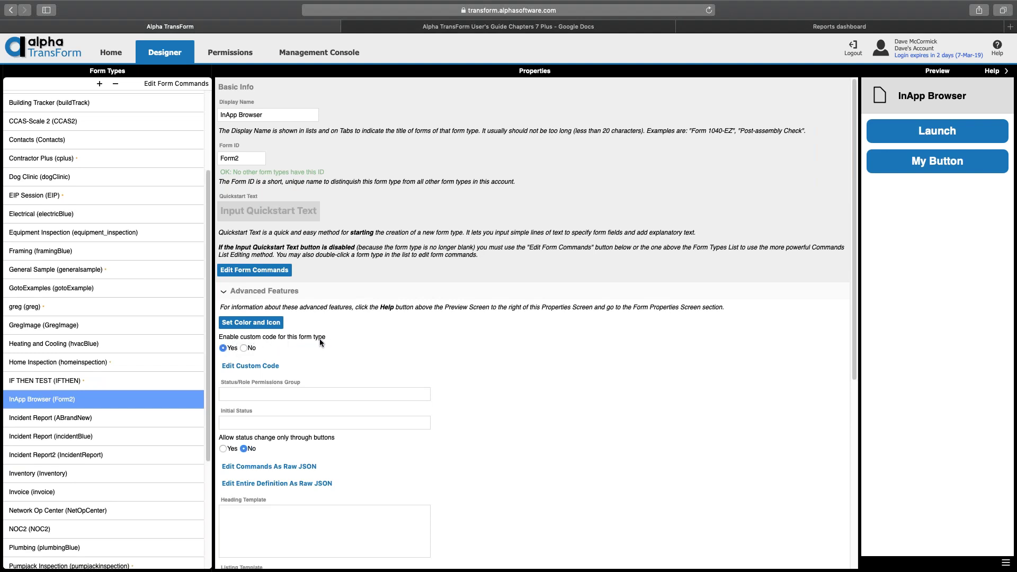
pyautogui.click(246, 348)
pyautogui.click(223, 349)
# - Open the custom code editor and inspect the Launch handler's inappbrowser PDF line
pyautogui.click(245, 369)
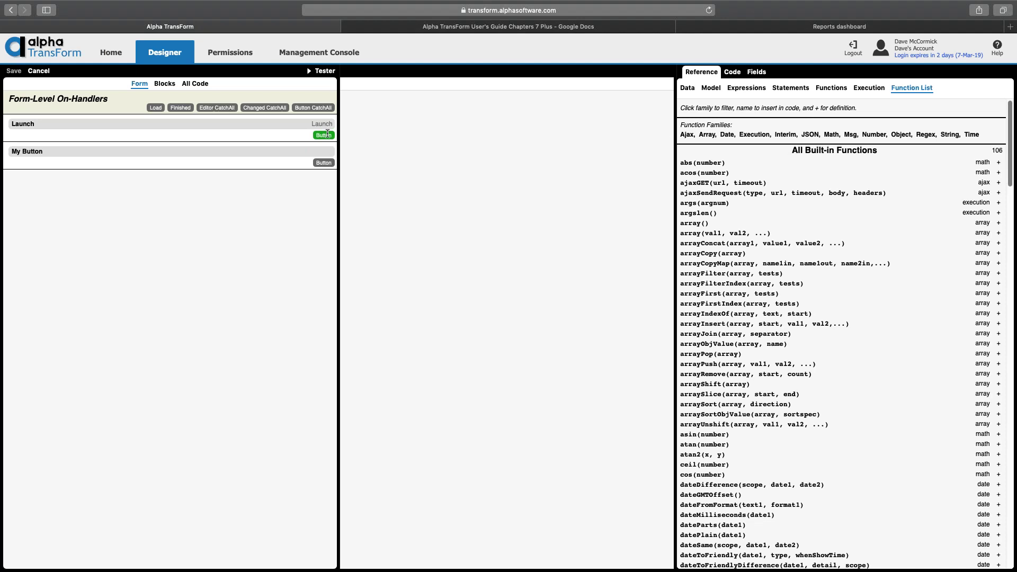
pyautogui.click(327, 133)
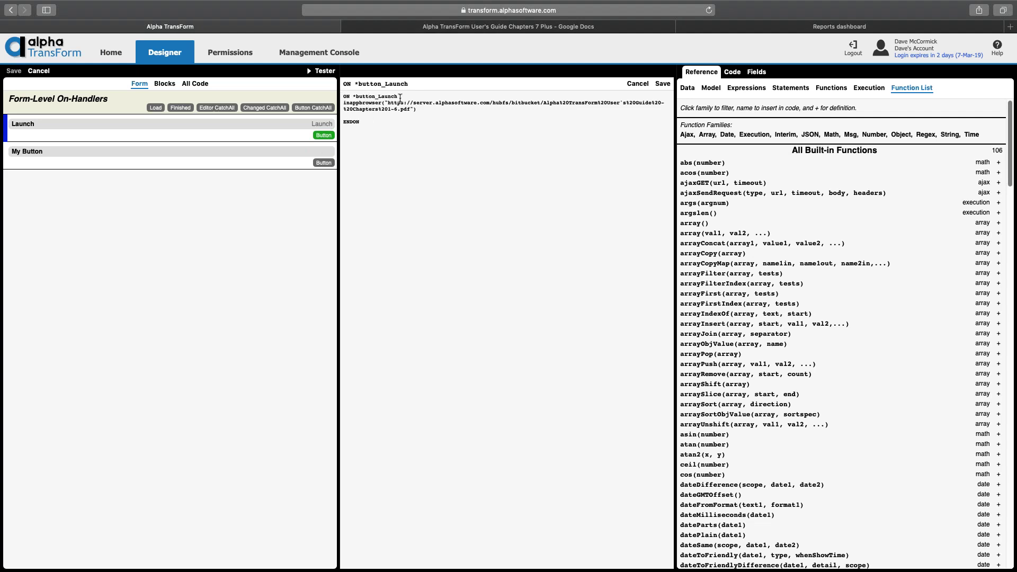
pyautogui.moveTo(346, 104); pyautogui.dragTo(437, 115)
pyautogui.click(372, 125)
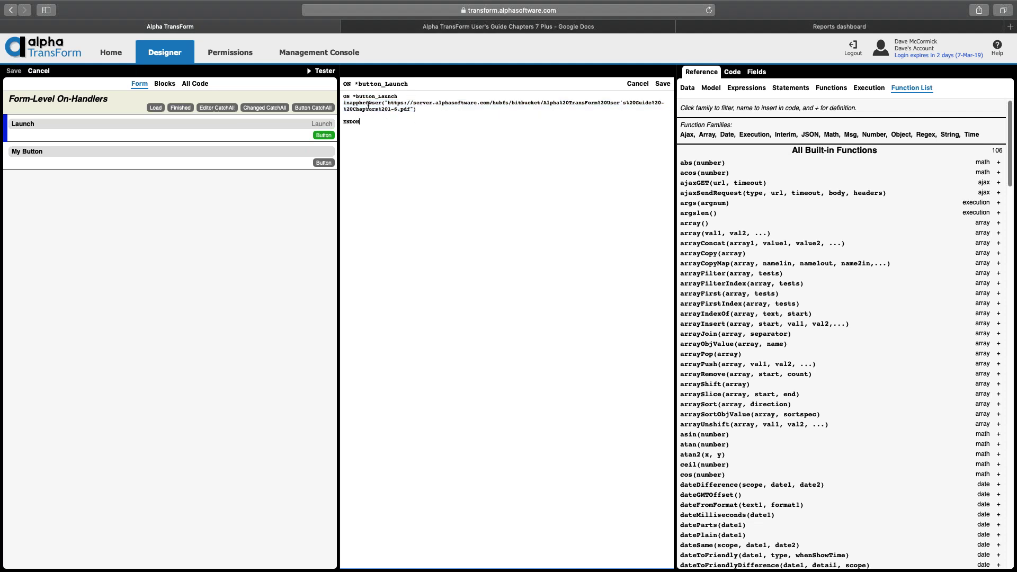
pyautogui.click(369, 102)
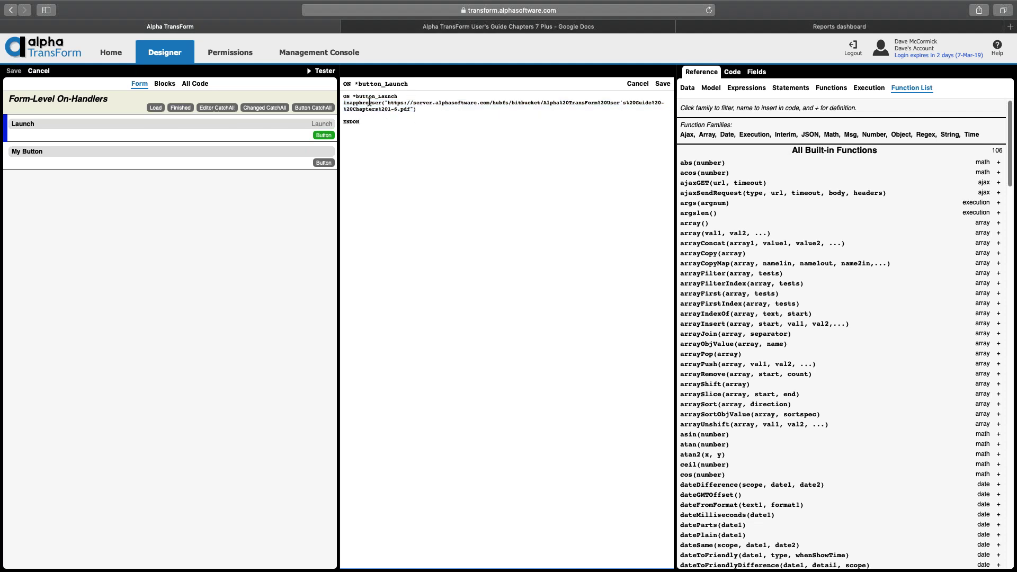
# - Save the My Button handler containing the inappbrowser("google.") call, then resume editing it
pyautogui.click(324, 162)
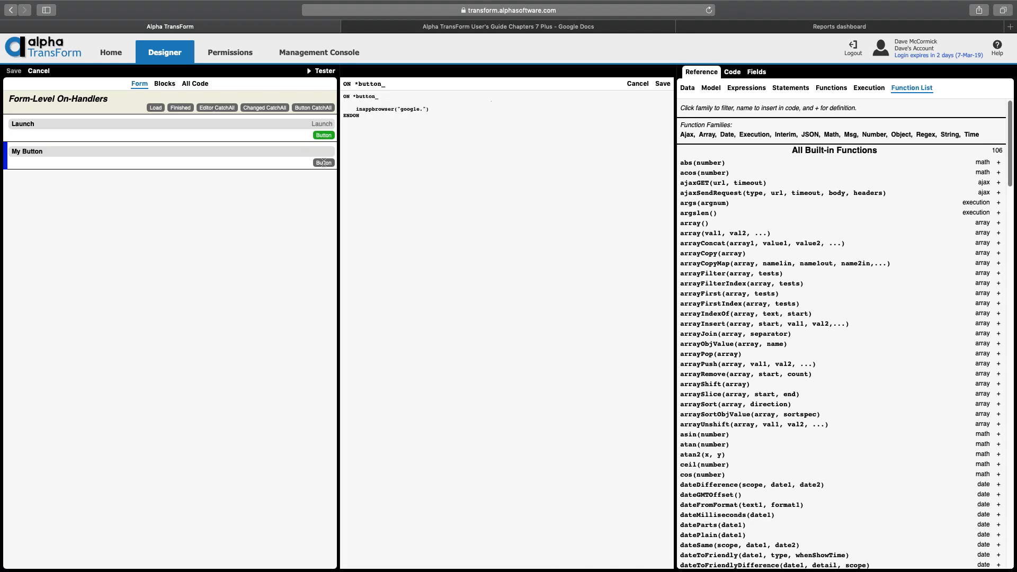
pyautogui.click(435, 109)
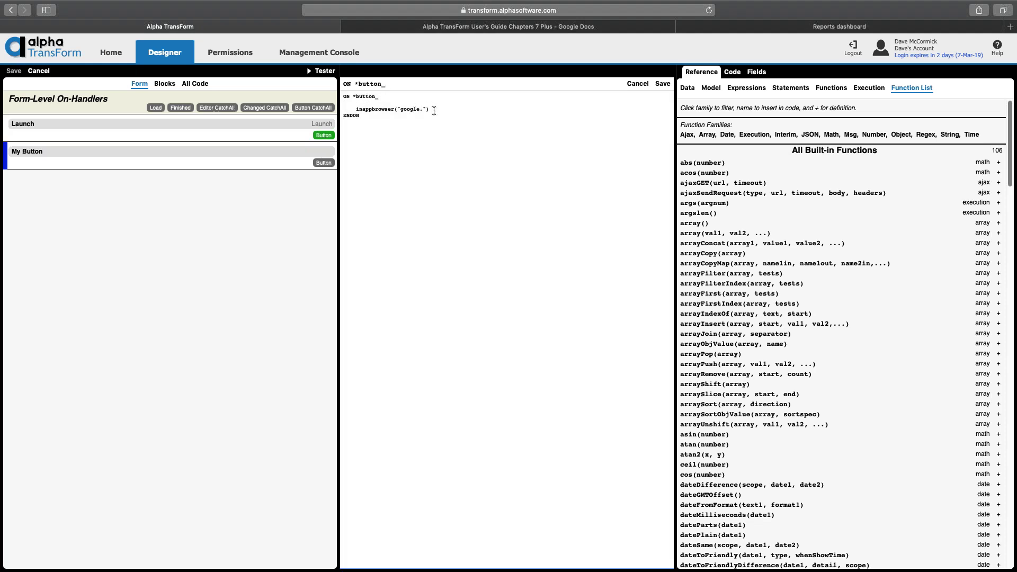
pyautogui.moveTo(445, 113); pyautogui.dragTo(360, 109)
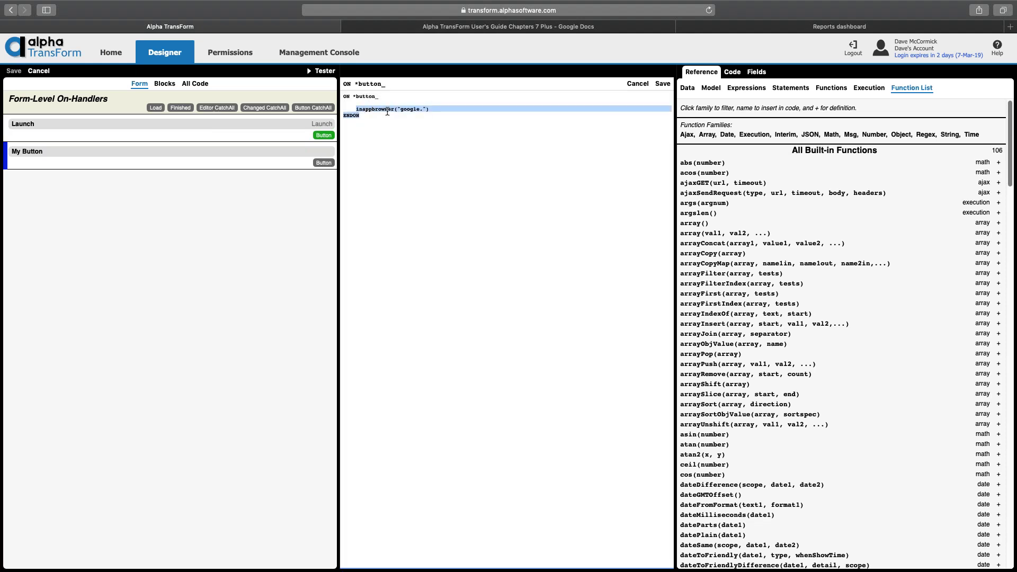
pyautogui.press('Right')
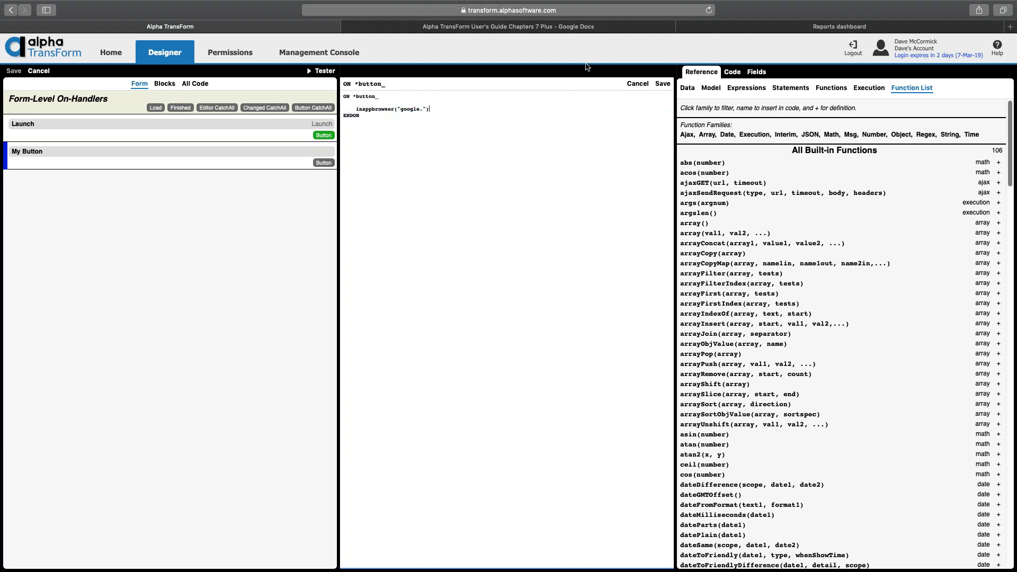
pyautogui.click(663, 85)
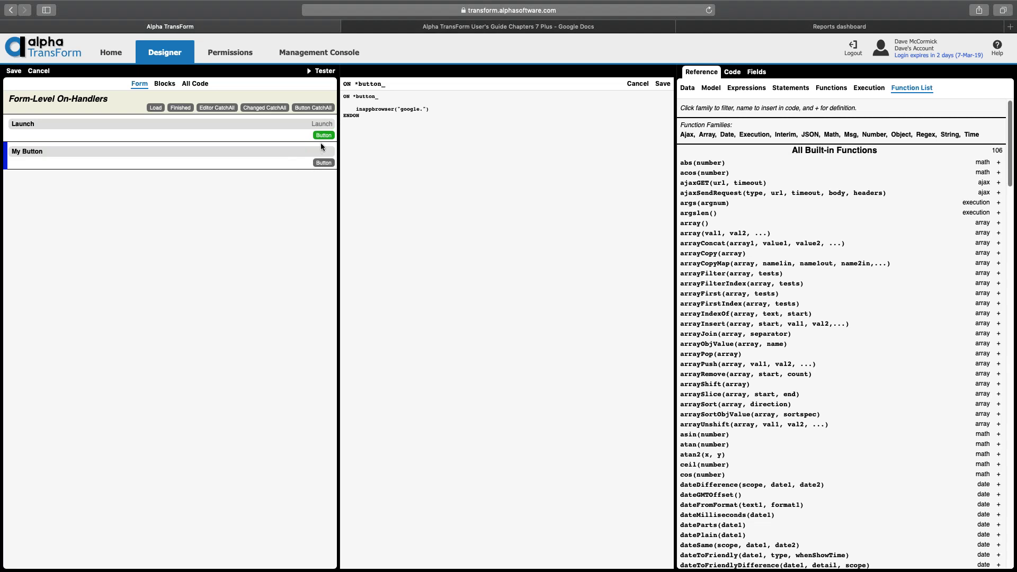
pyautogui.click(385, 97)
pyautogui.moveTo(430, 98); pyautogui.dragTo(356, 104)
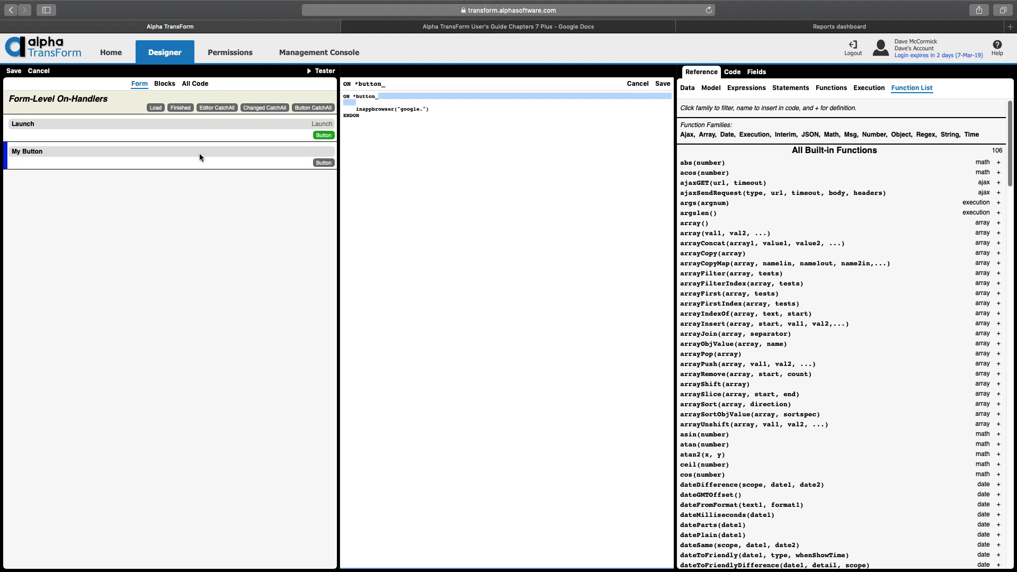
# - Discard the unsaved custom code and give the InApp Browser form's My Button the action name myButton
pyautogui.click(48, 73)
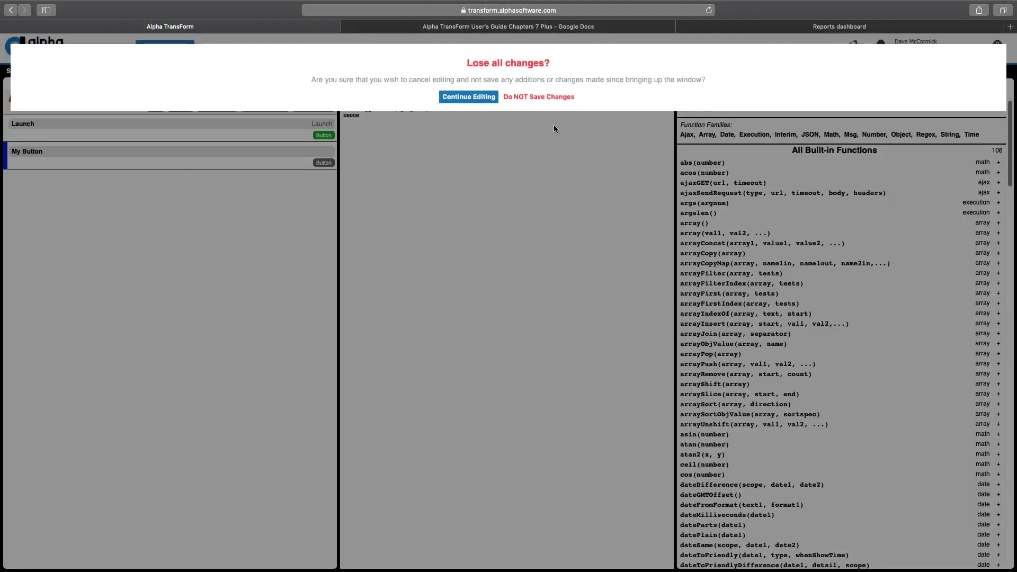
pyautogui.click(530, 97)
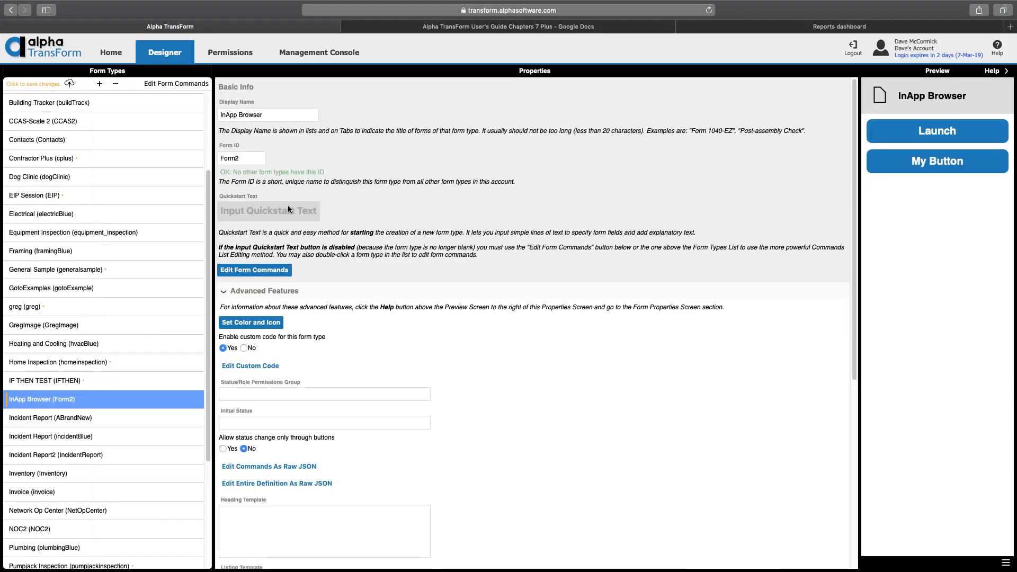
pyautogui.doubleClick(71, 400)
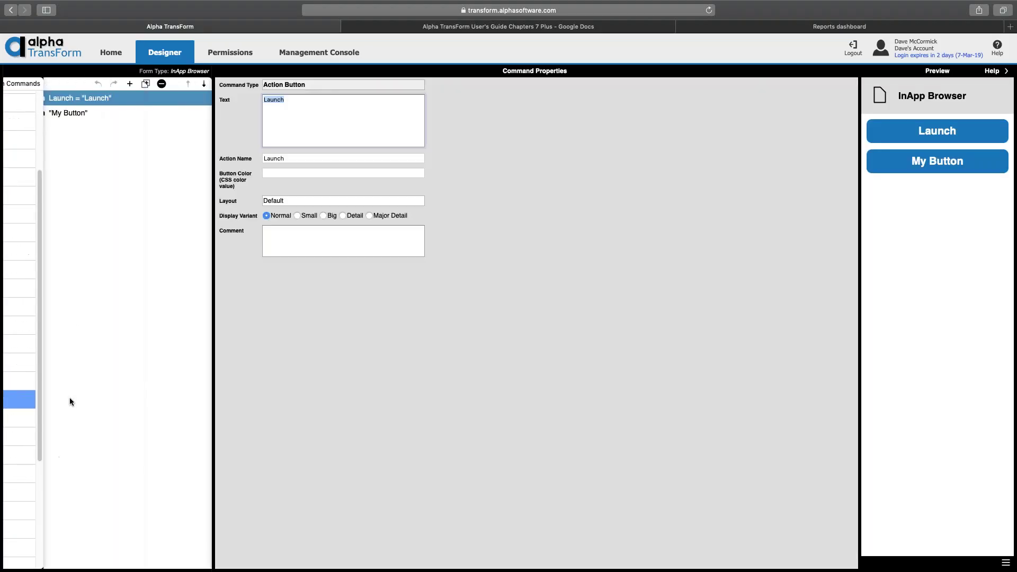
pyautogui.click(106, 112)
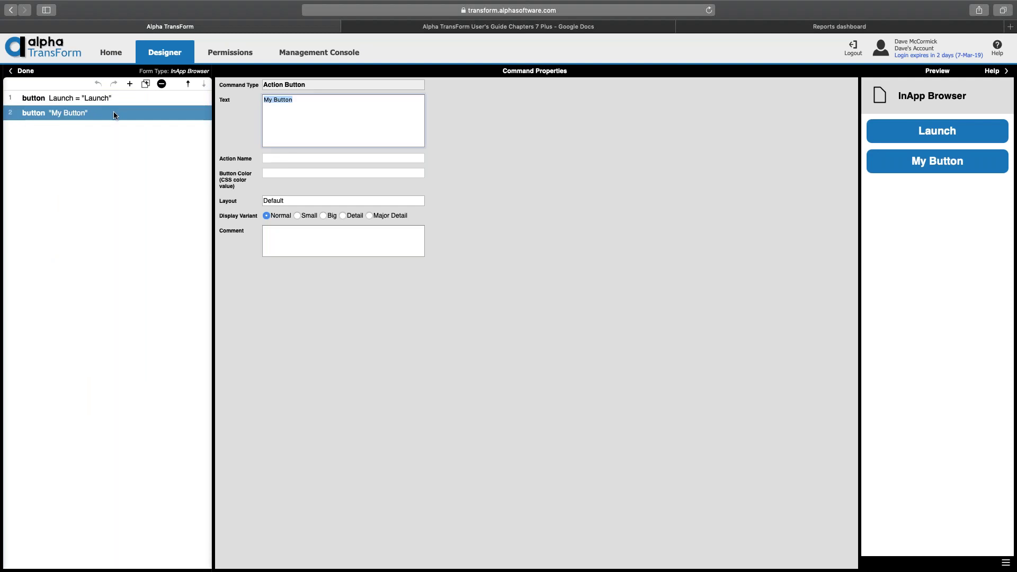
pyautogui.click(320, 158)
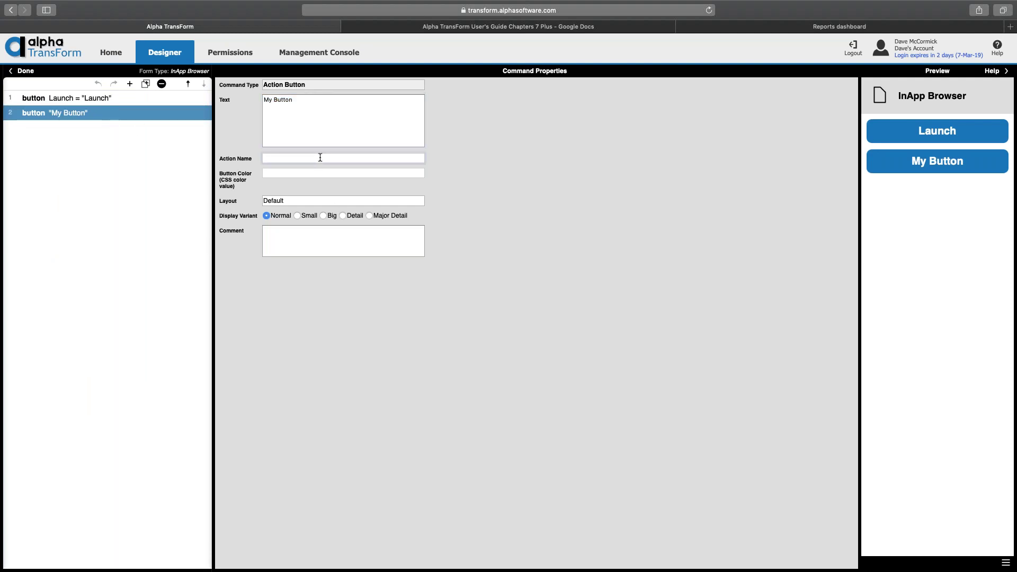
pyautogui.write('myButton')
pyautogui.click(22, 73)
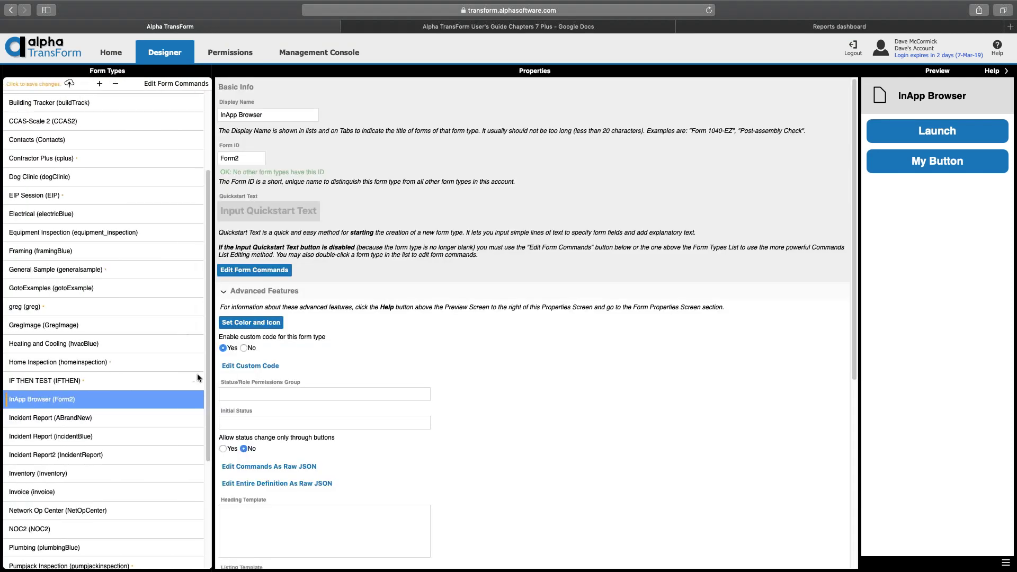
# - Add a test line to the My Button handler in the custom code and save it
pyautogui.click(236, 367)
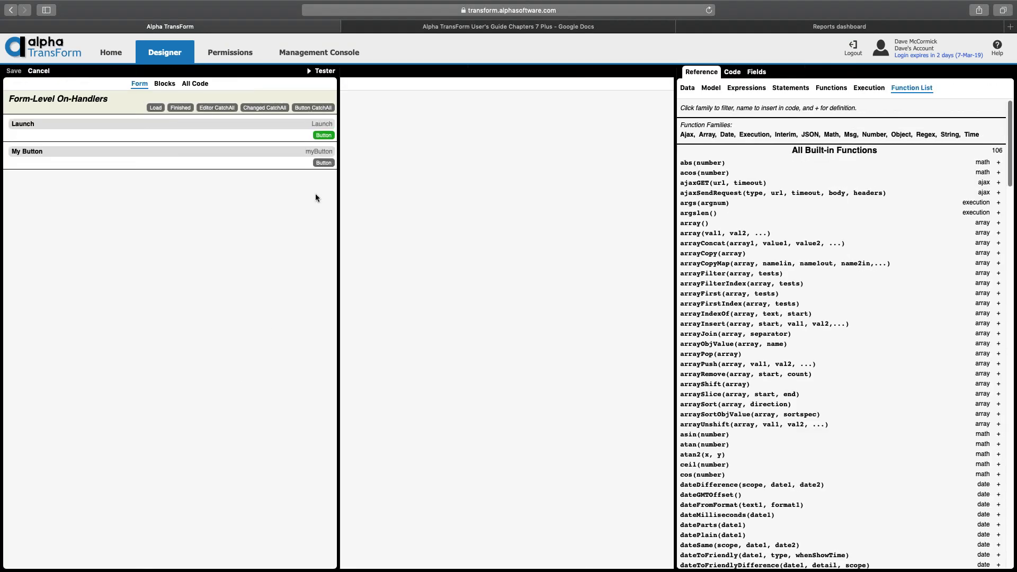
pyautogui.click(323, 163)
pyautogui.click(423, 96)
pyautogui.press('Return')
pyautogui.press('Return')
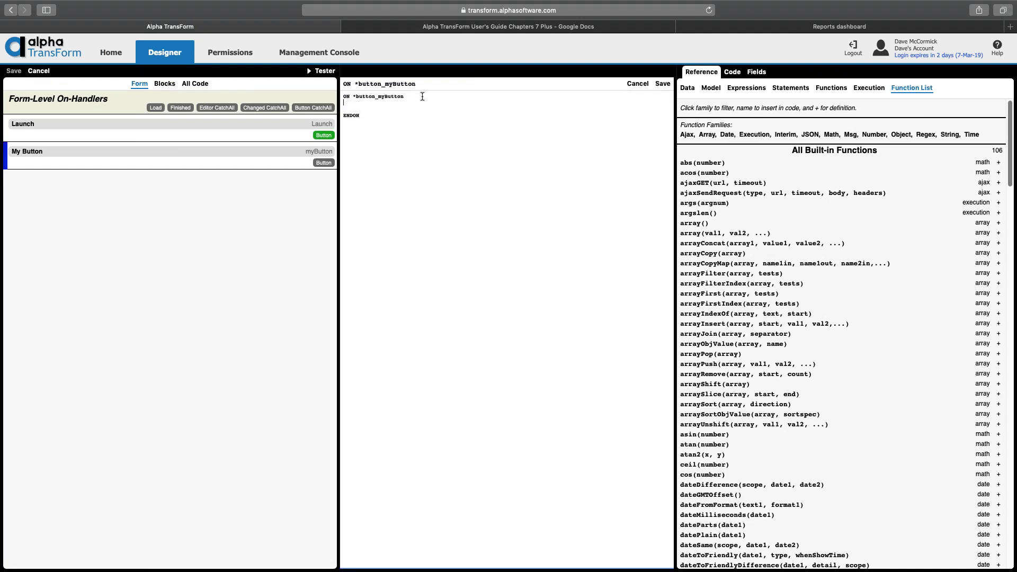
pyautogui.write('`sddjdjd')
pyautogui.click(663, 85)
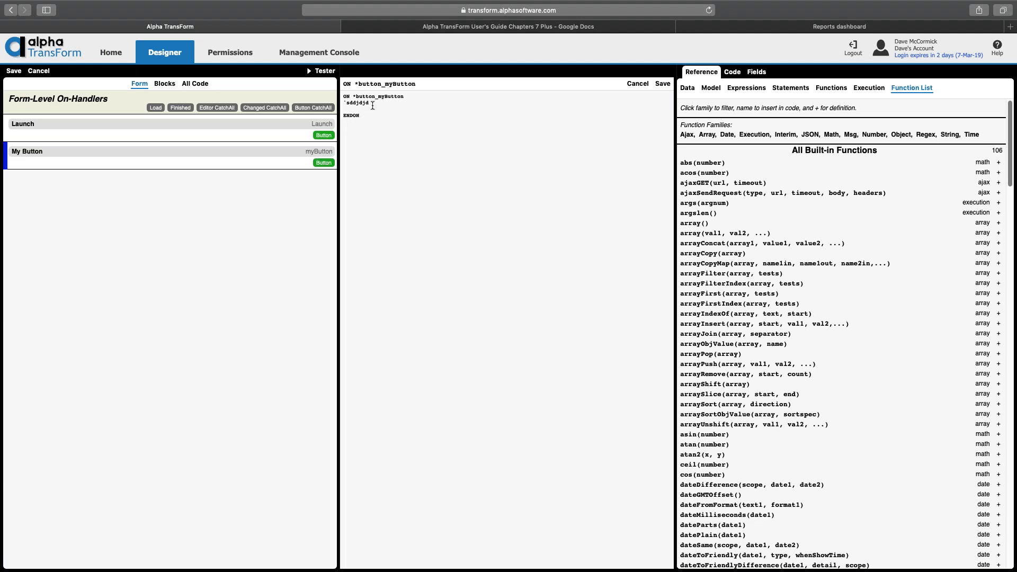
pyautogui.press('super+a')
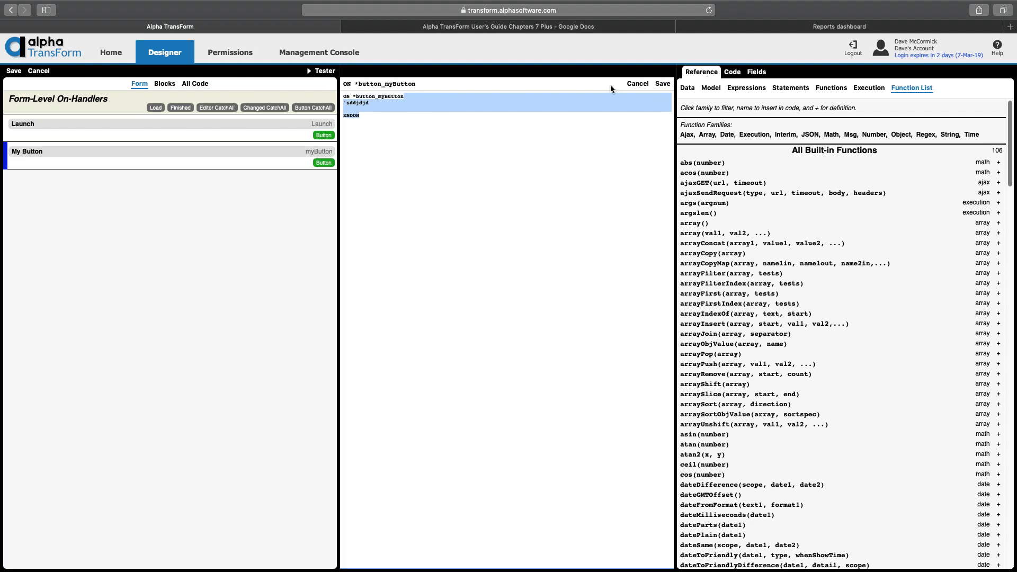
pyautogui.click(630, 84)
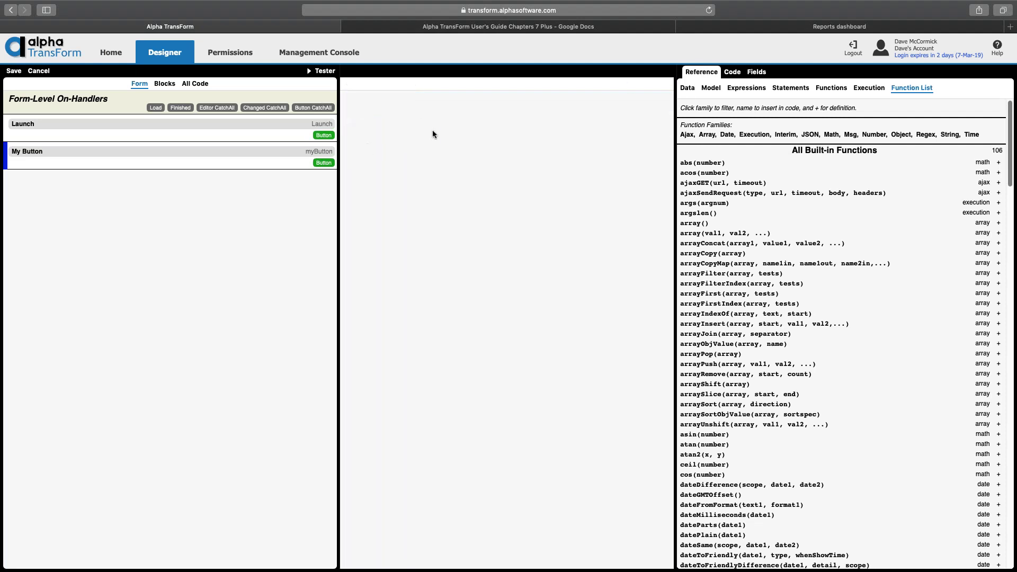
# - Delete the stray test line and save the empty ON *button_myButton handler
pyautogui.click(322, 161)
pyautogui.click(368, 102)
pyautogui.moveTo(369, 102); pyautogui.dragTo(293, 96)
pyautogui.click(395, 107)
pyautogui.tripleClick(395, 108)
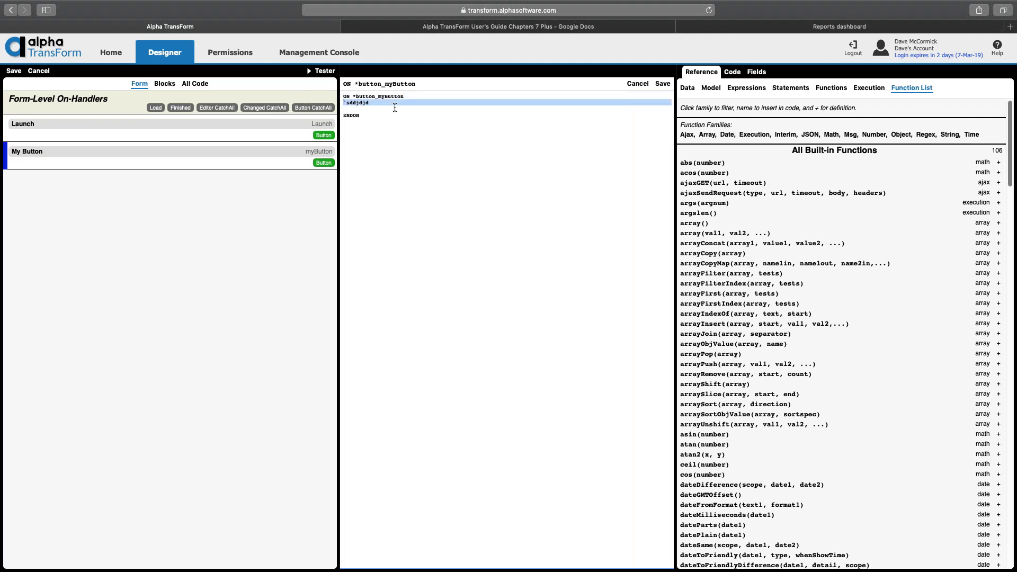
pyautogui.press('BackSpace')
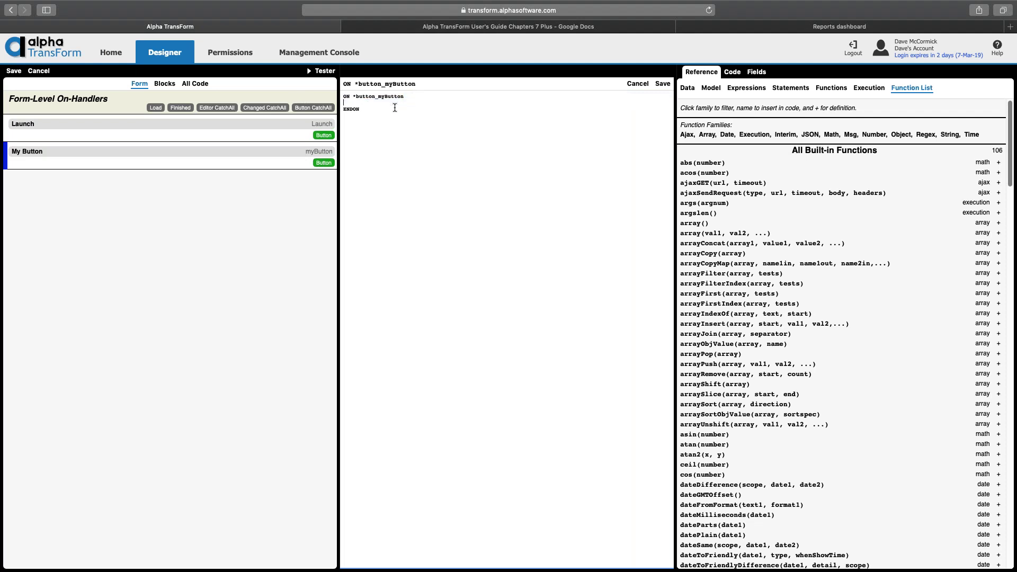
pyautogui.click(661, 84)
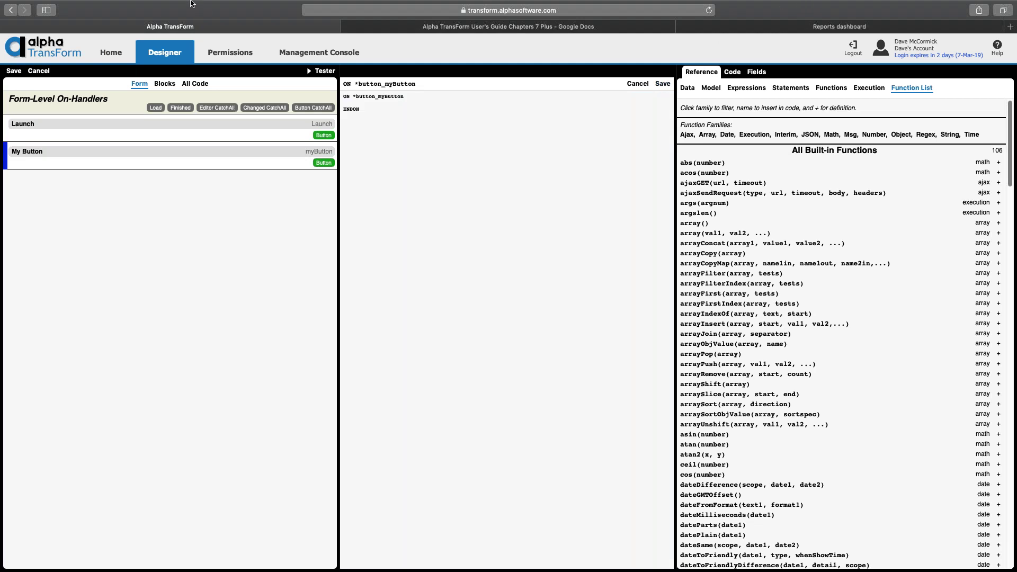
# - Take the browser window out of full screen, move it up-left and enlarge it
pyautogui.moveTo(190, 2)
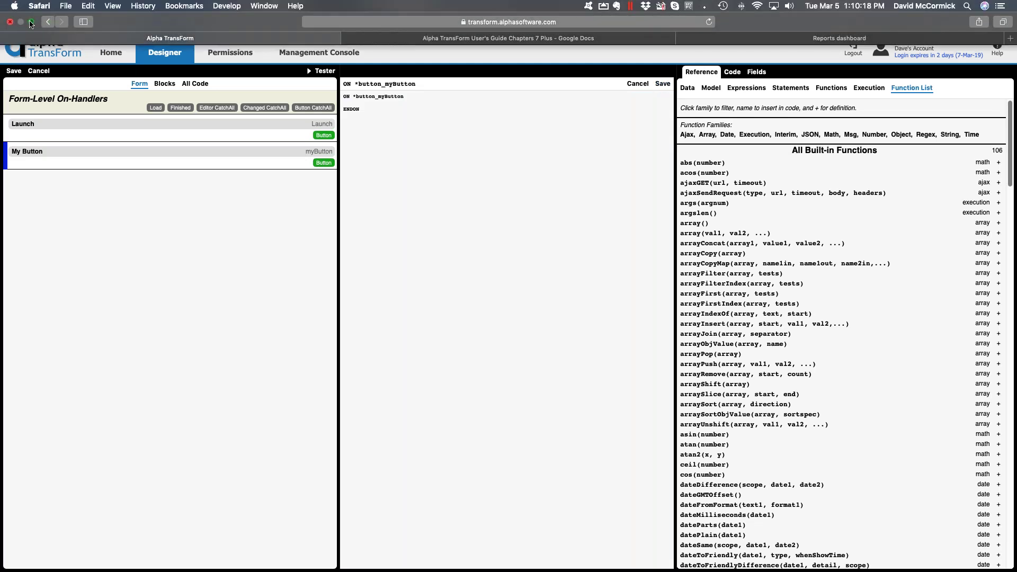
pyautogui.click(31, 21)
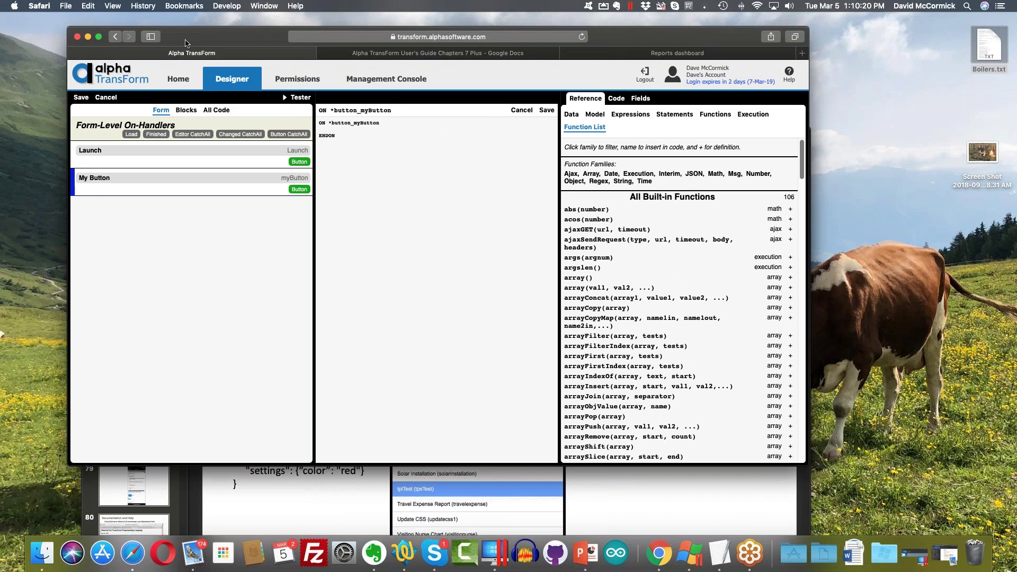
pyautogui.moveTo(247, 51); pyautogui.dragTo(205, 37)
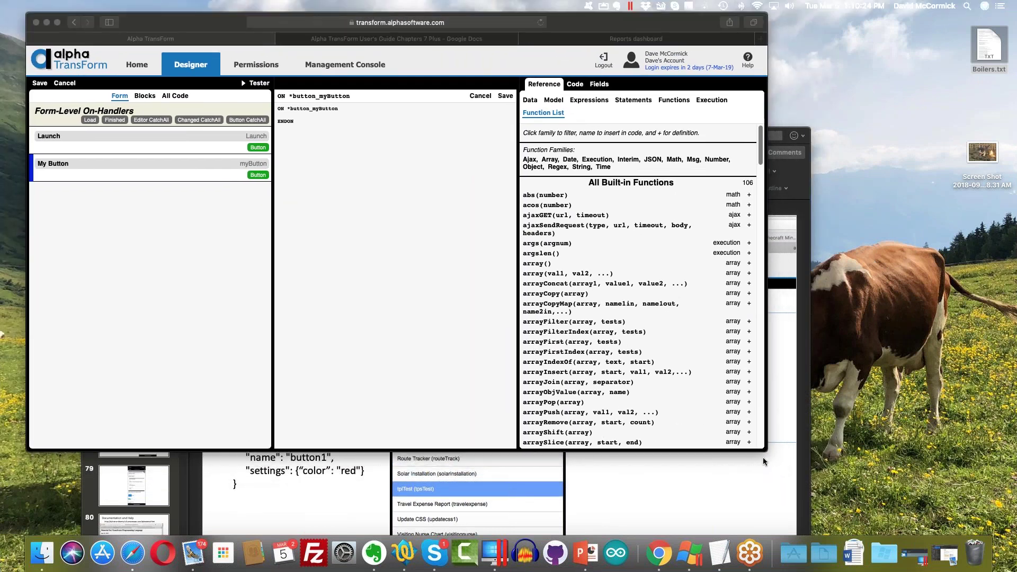
pyautogui.moveTo(798, 466); pyautogui.dragTo(864, 526)
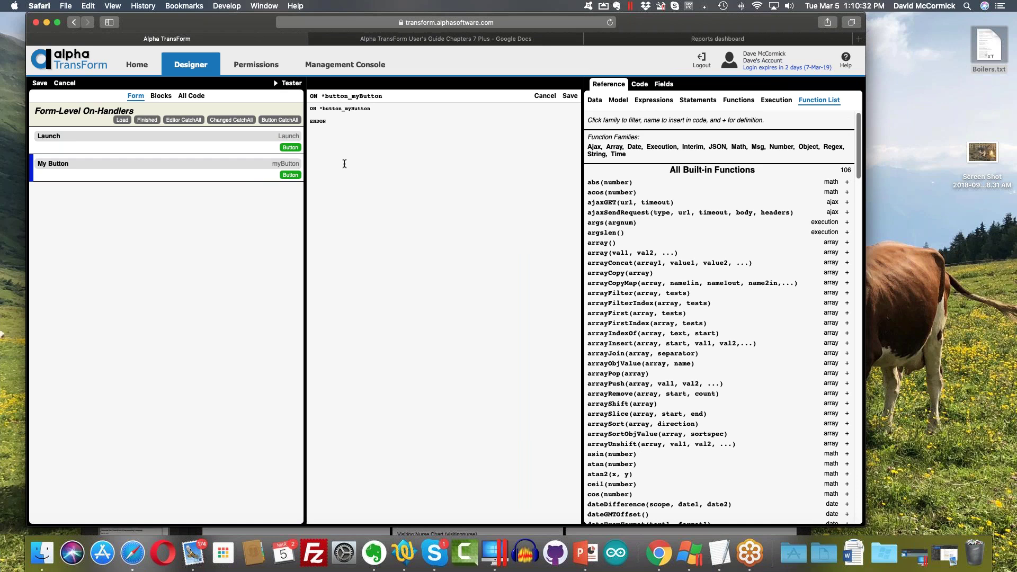
# - Open the Launch button's click handler and highlight its inappbrowser call to the user guide PDF
pyautogui.click(235, 139)
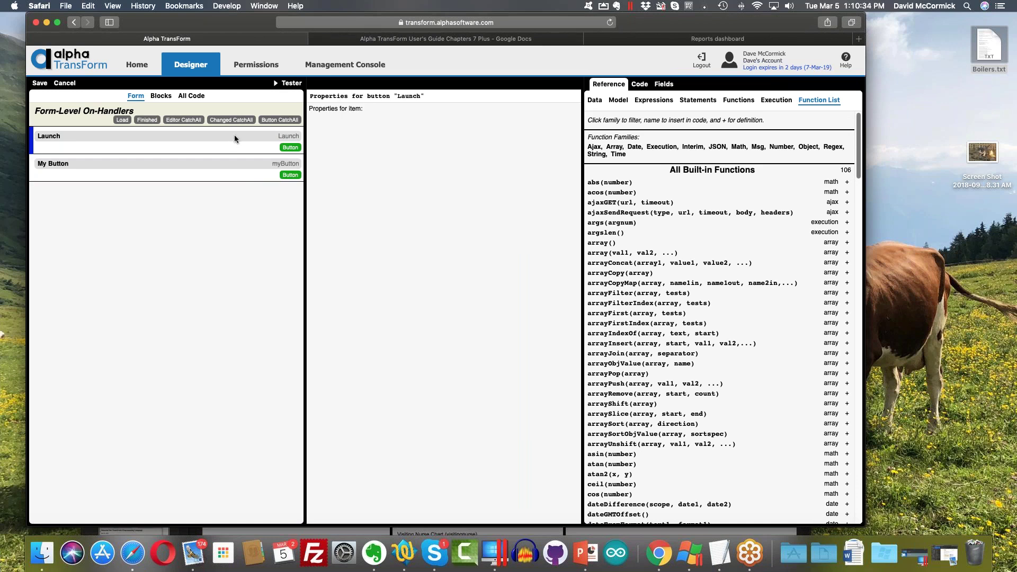
pyautogui.click(286, 147)
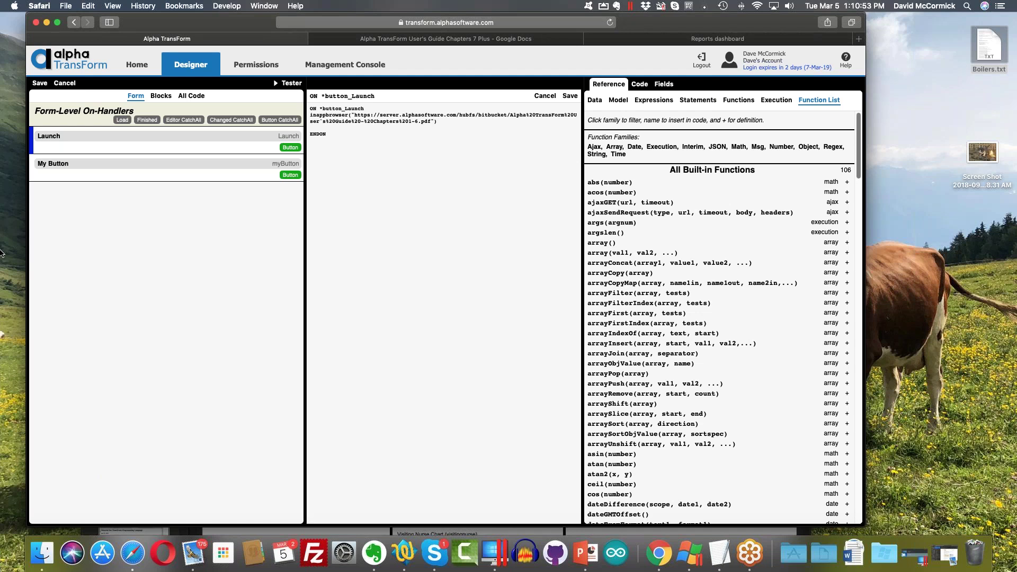
pyautogui.click(449, 122)
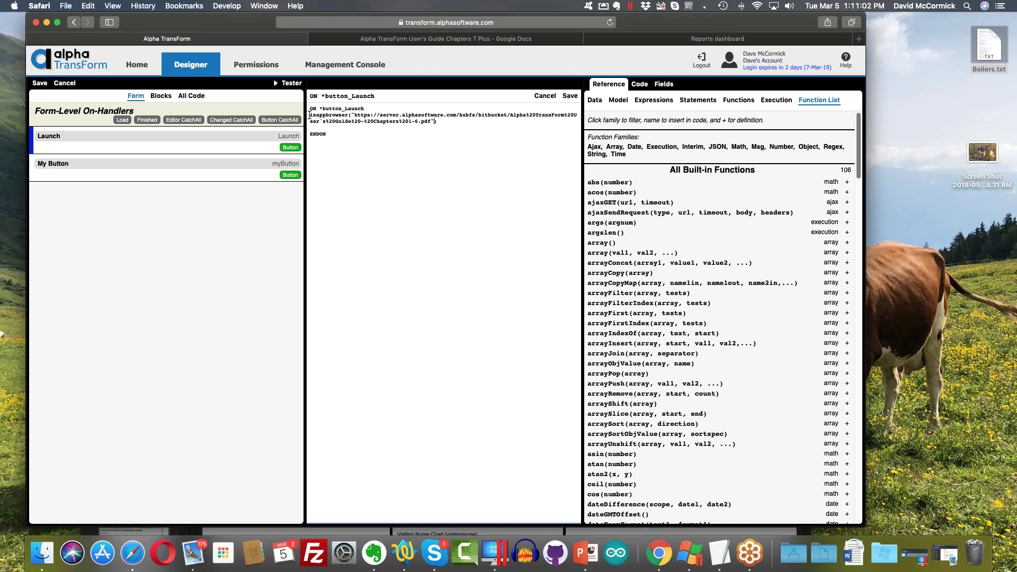
pyautogui.moveTo(310, 115); pyautogui.dragTo(348, 114)
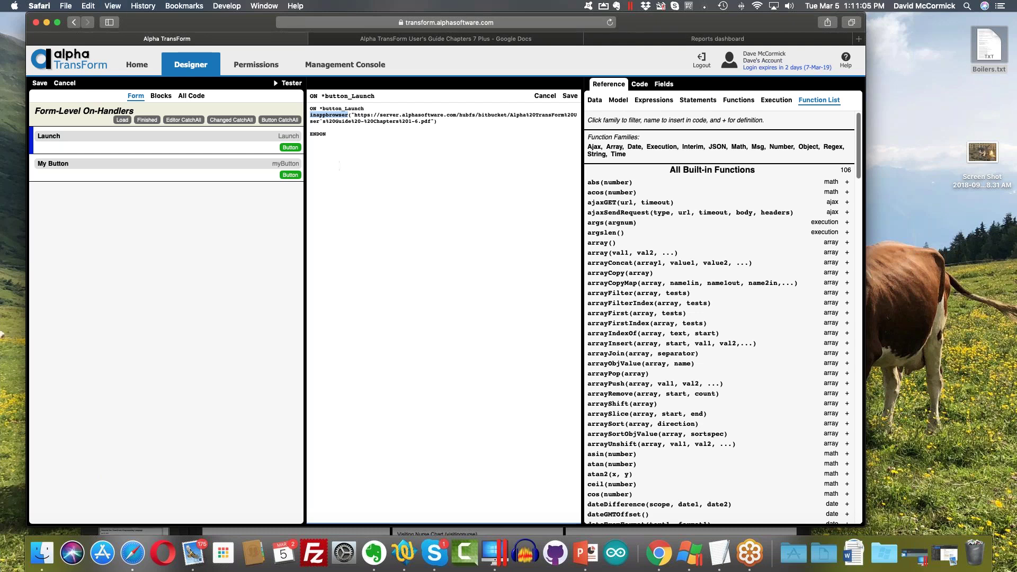
pyautogui.press('super+equal')
pyautogui.press('super+equal')
pyautogui.press('super+equal')
pyautogui.press('super+equal')
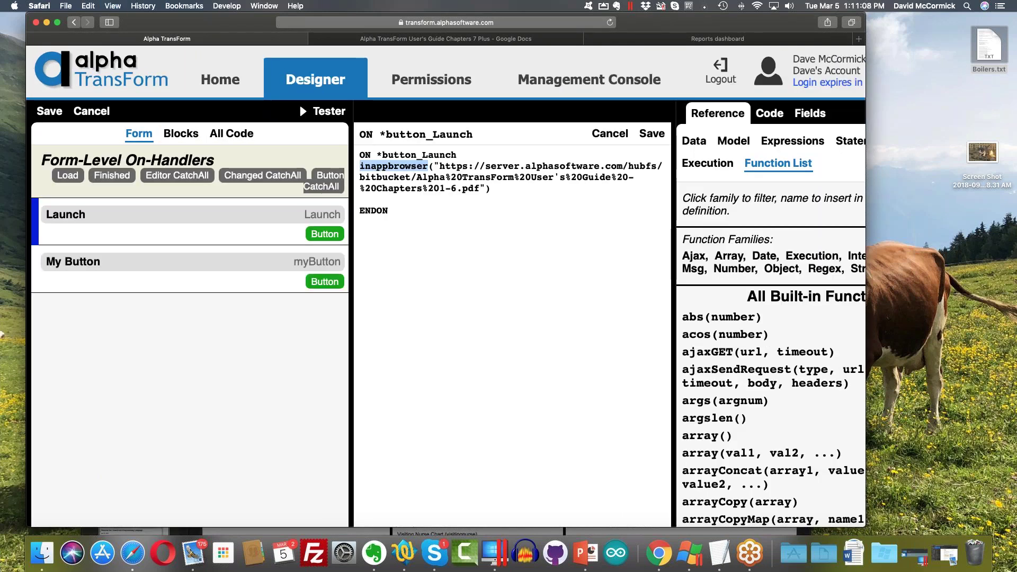
pyautogui.click(400, 182)
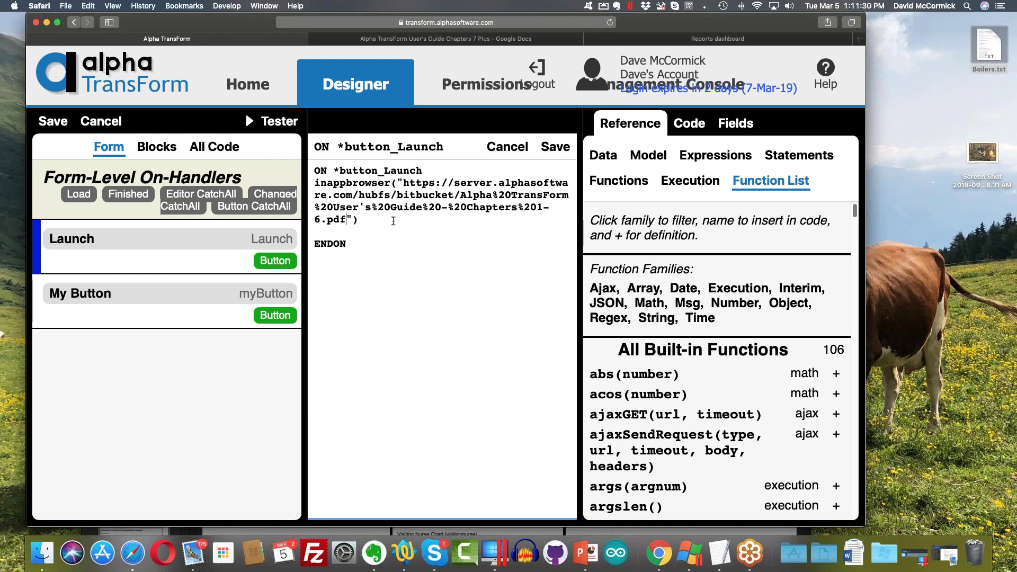
pyautogui.press('super+minus')
pyautogui.press('super+minus')
pyautogui.press('super+minus')
pyautogui.press('super+minus')
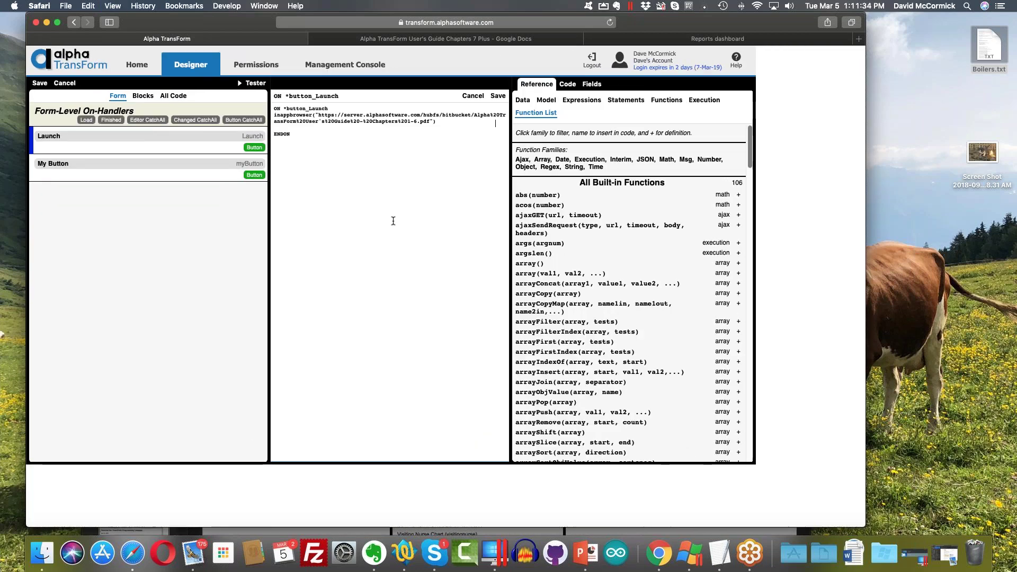
pyautogui.press('super+minus')
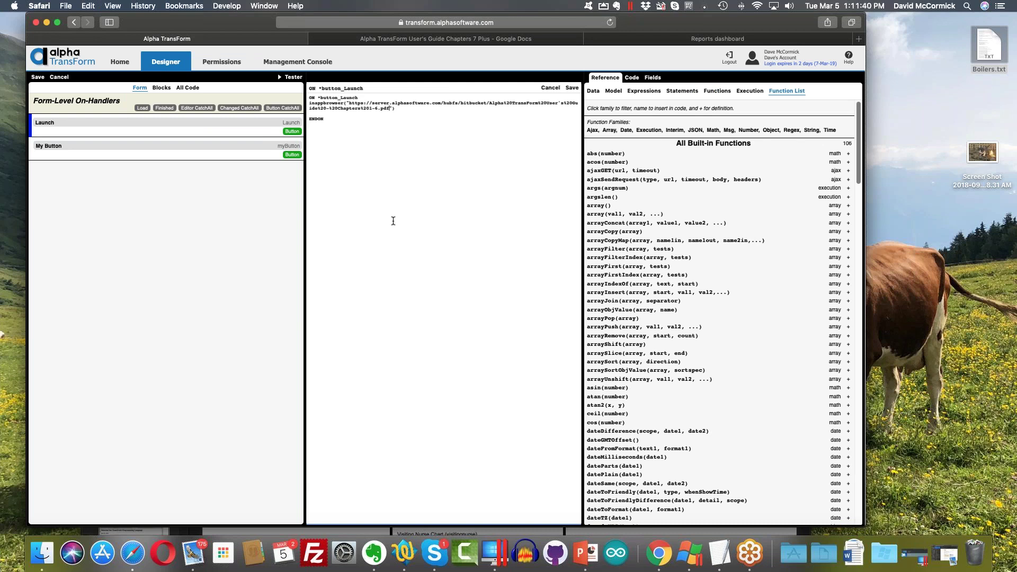
pyautogui.press('super+equal')
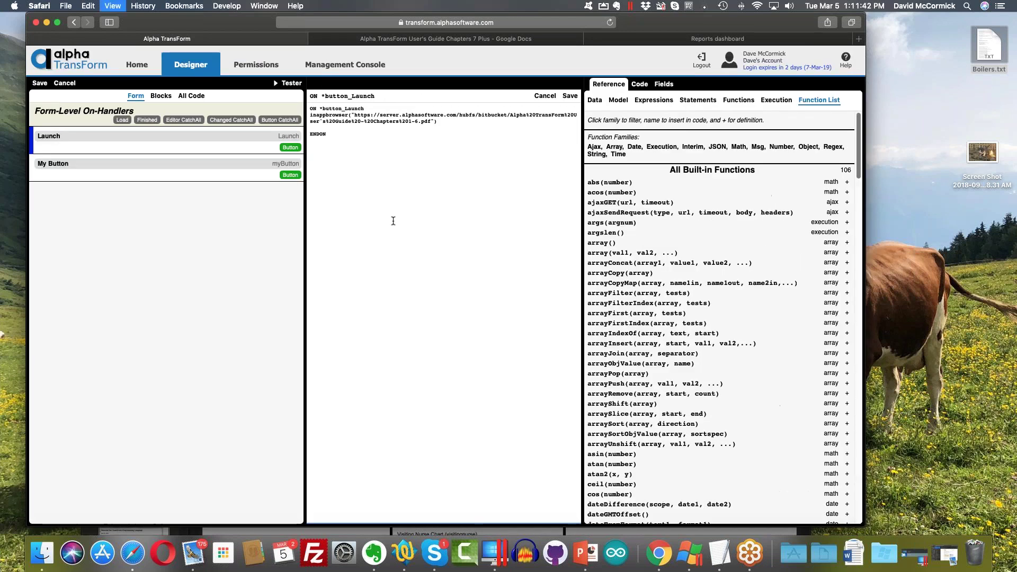
pyautogui.press('super+equal')
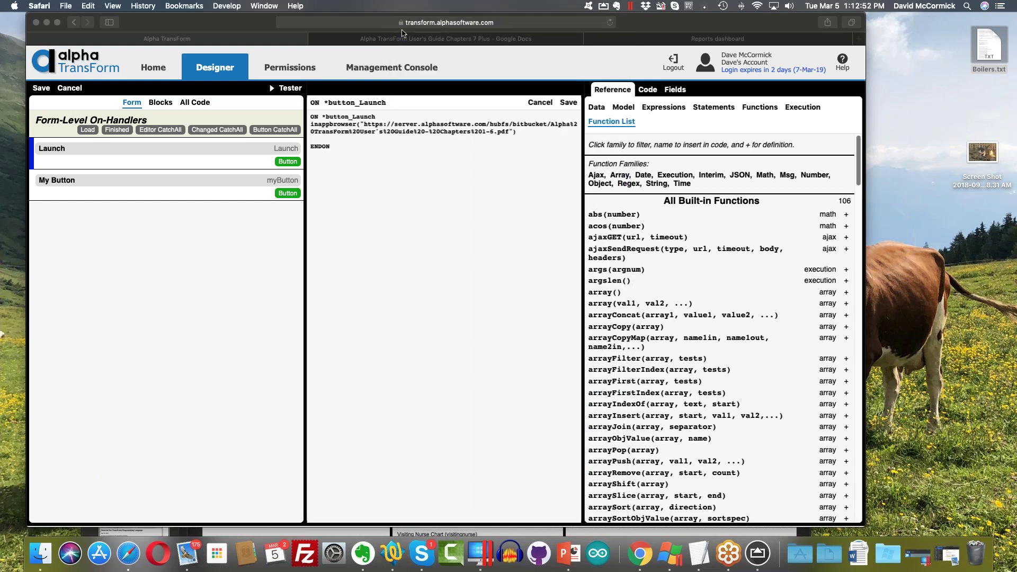
# - Refocus the browser window and save the Launch button's handler code
pyautogui.click(166, 75)
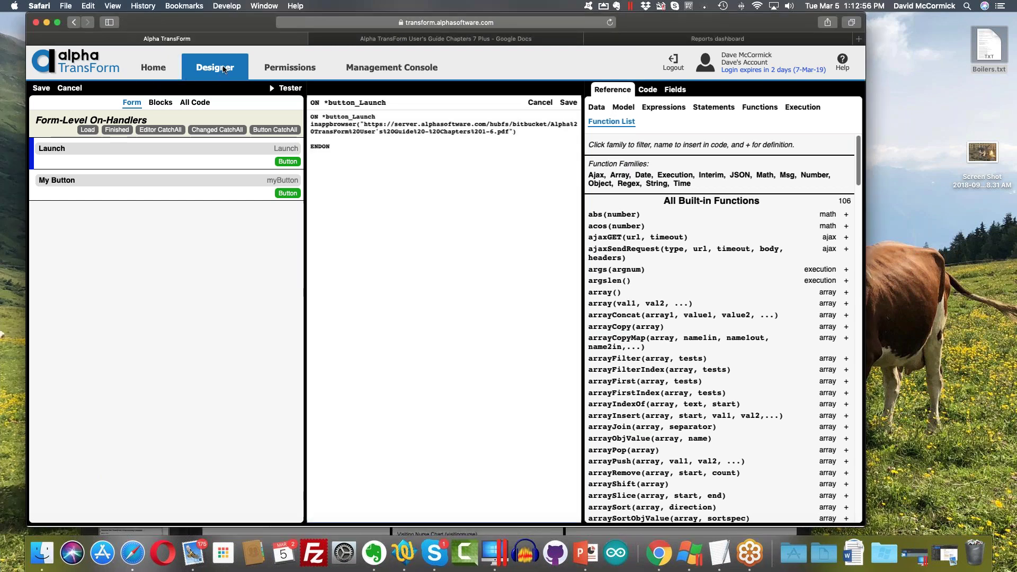
pyautogui.click(44, 89)
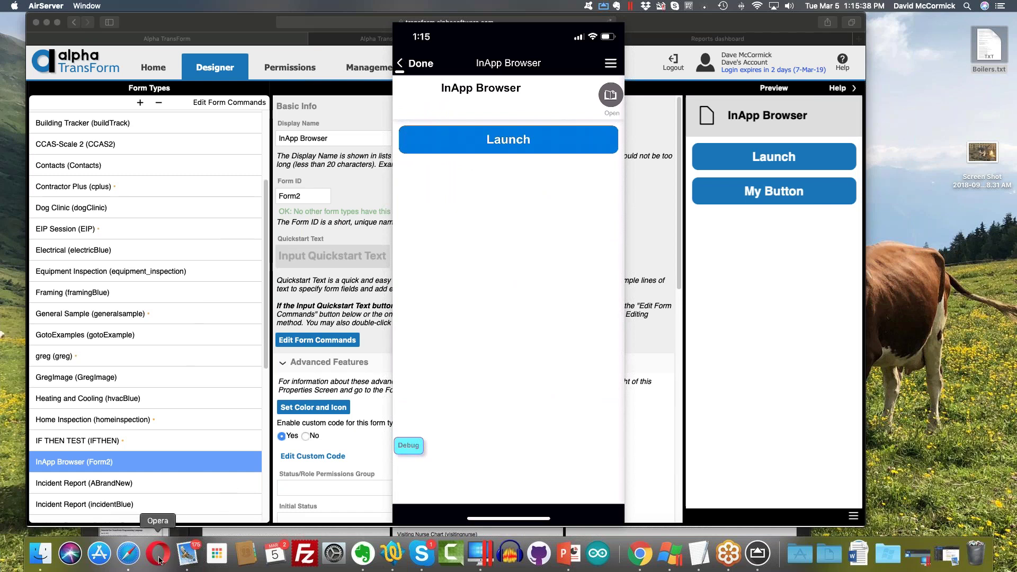
# - Bring the PowerPoint deck to the front at slide 76
pyautogui.click(565, 553)
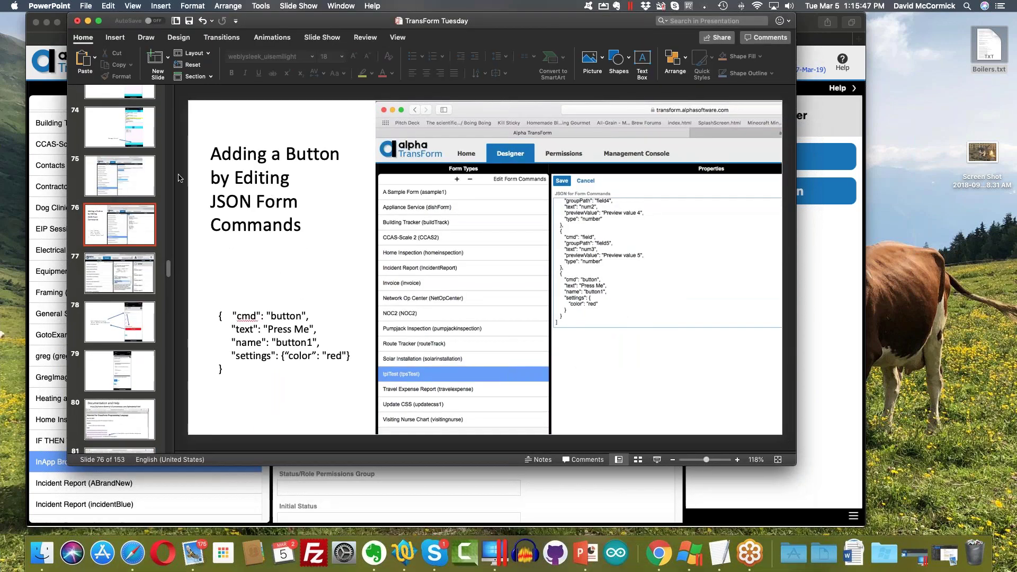
pyautogui.scroll(5, 119, 180)
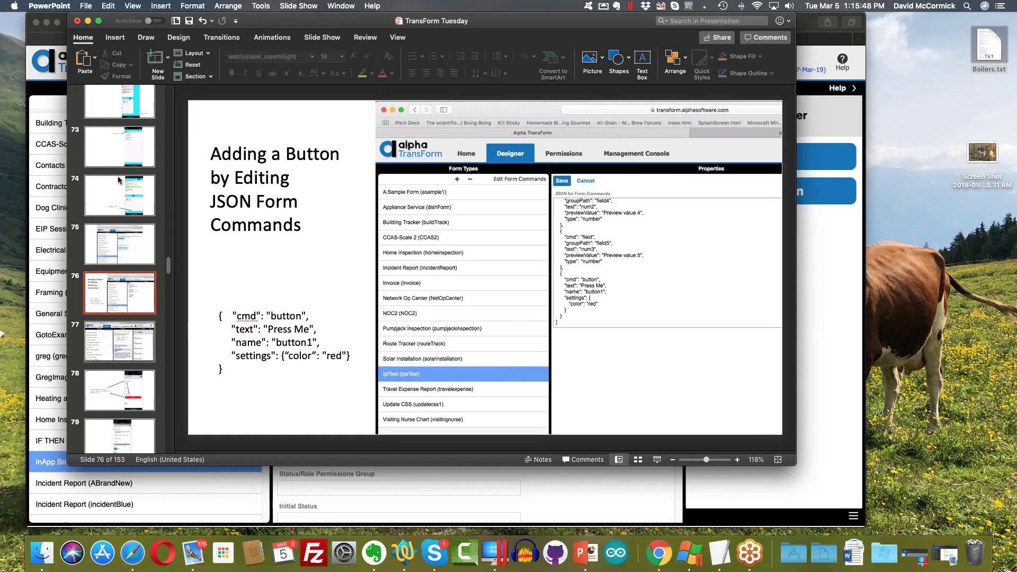
# - Step through the Client-side Debugger, Run Function, Functions and Debugger Controls slides, ending on slide 74
pyautogui.click(119, 180)
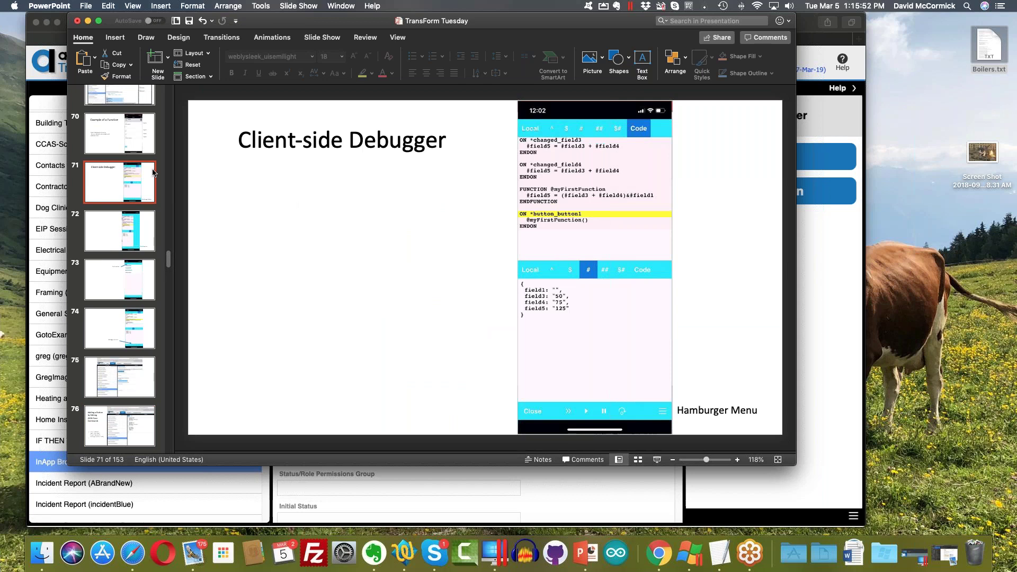
pyautogui.click(130, 233)
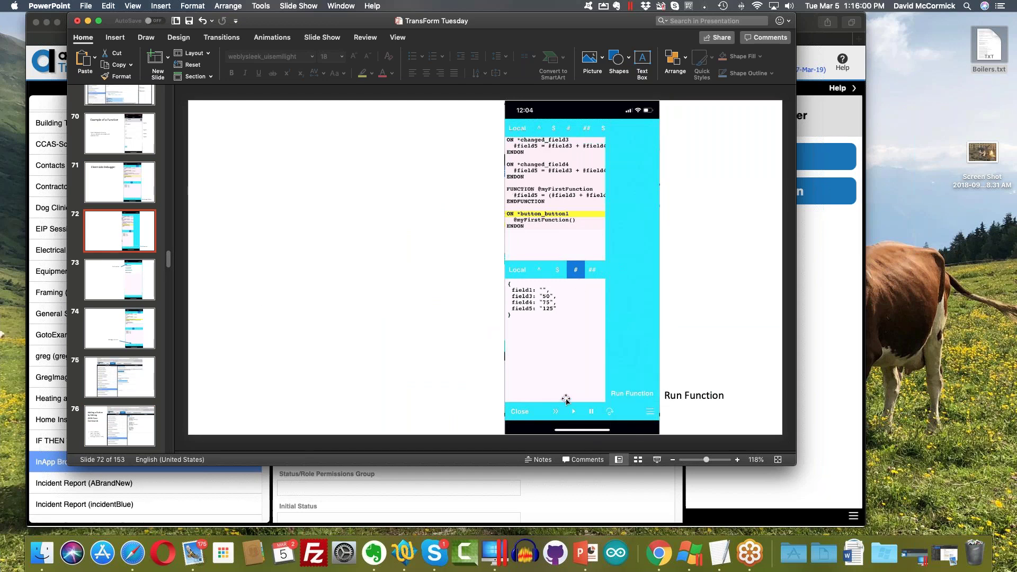
pyautogui.click(100, 285)
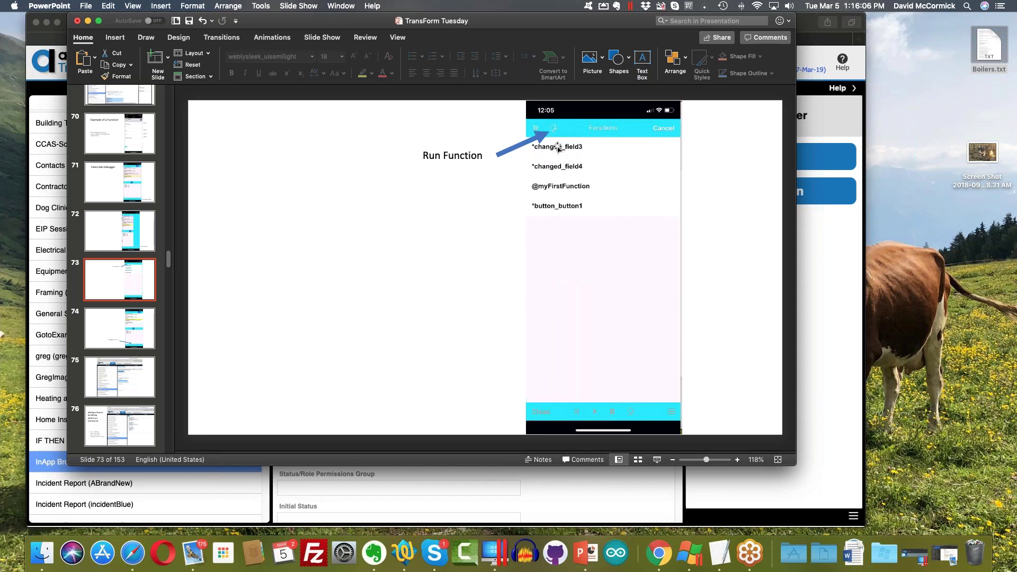
pyautogui.click(148, 333)
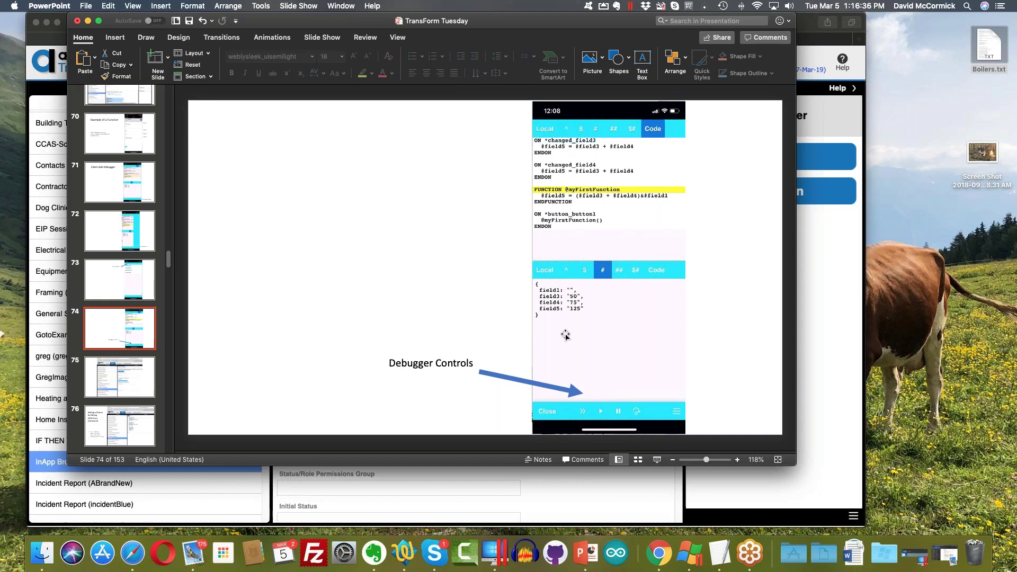
# - Return to the Designer and select the Equipment Inspection form type to show its properties
pyautogui.click(623, 497)
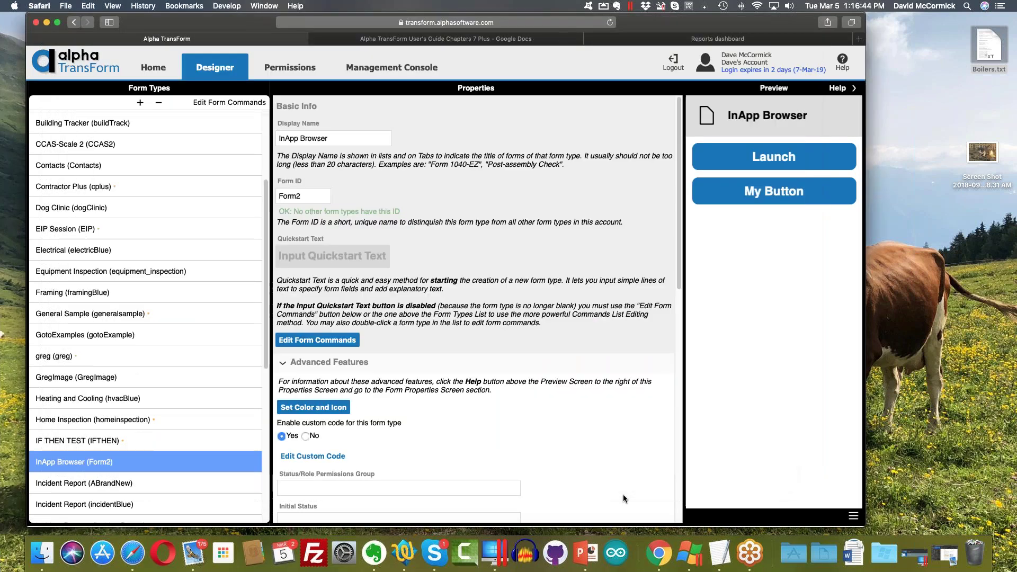
pyautogui.scroll(-5, 159, 451)
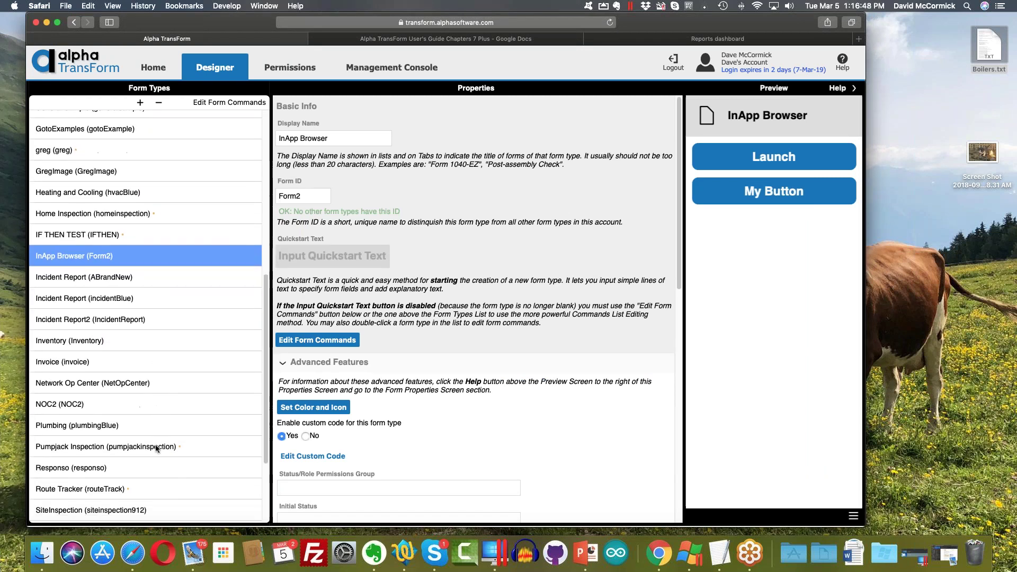
pyautogui.scroll(2, 155, 448)
pyautogui.scroll(-7, 156, 449)
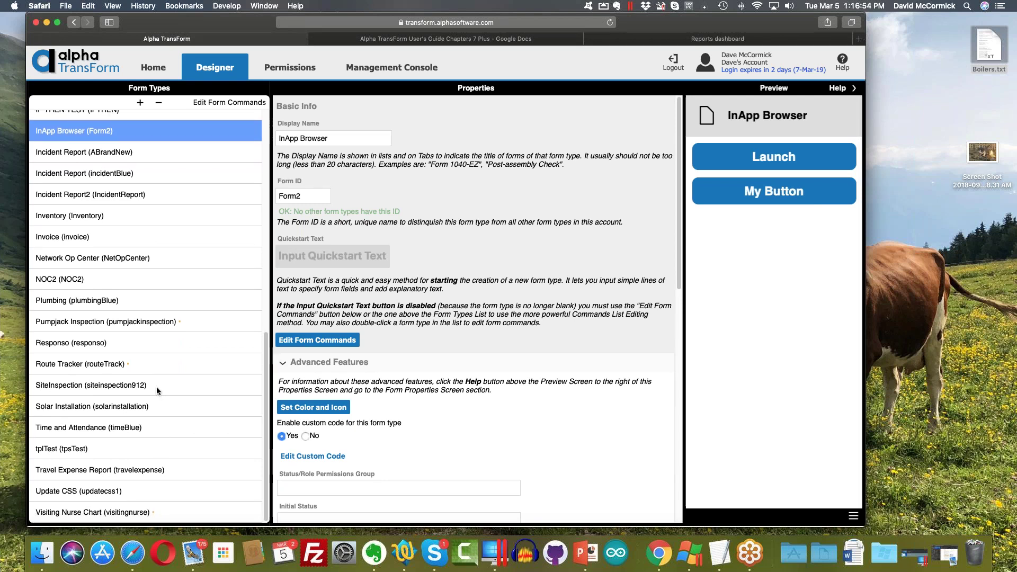
pyautogui.scroll(7, 157, 391)
pyautogui.scroll(5, 157, 390)
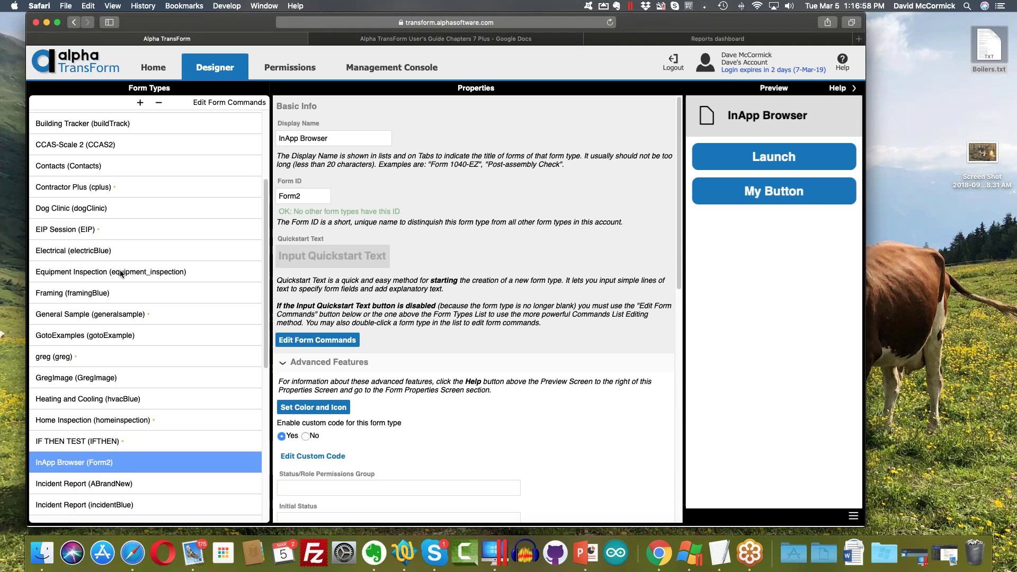
pyautogui.click(121, 273)
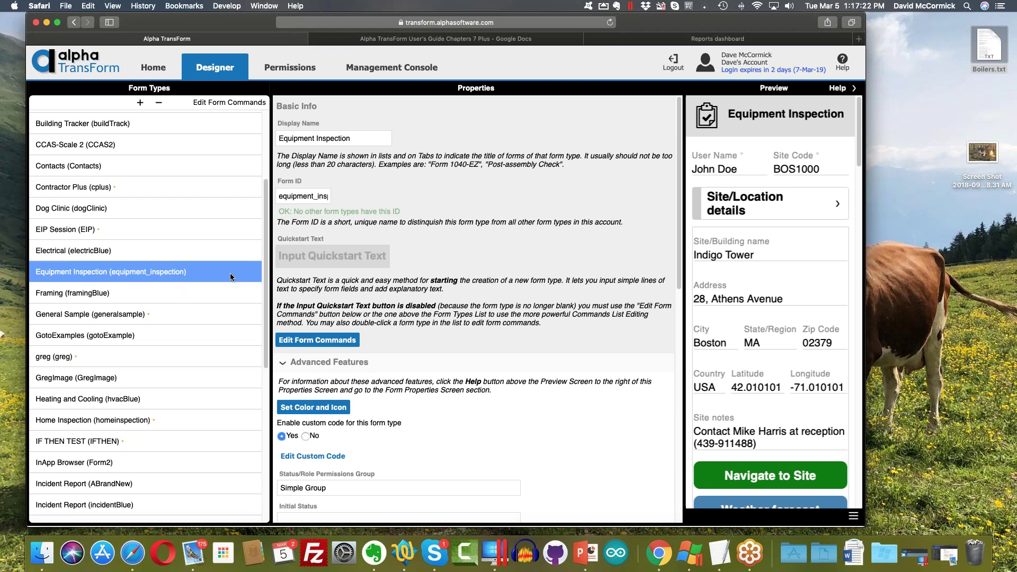
# - Open the Equipment Inspection custom code editor and scroll through its field on-handlers
pyautogui.click(325, 456)
pyautogui.scroll(-10, 237, 260)
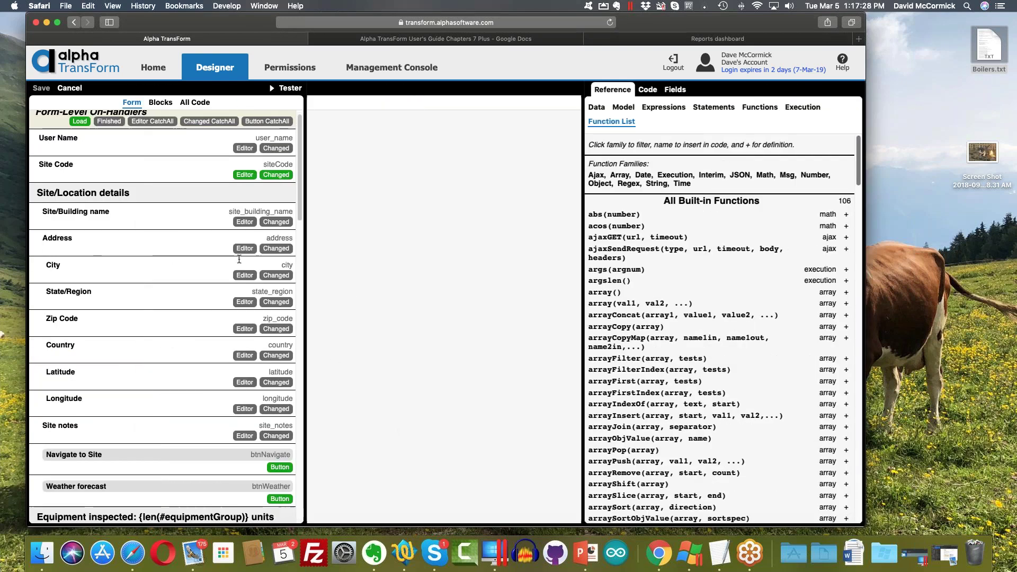
pyautogui.scroll(-20, 237, 260)
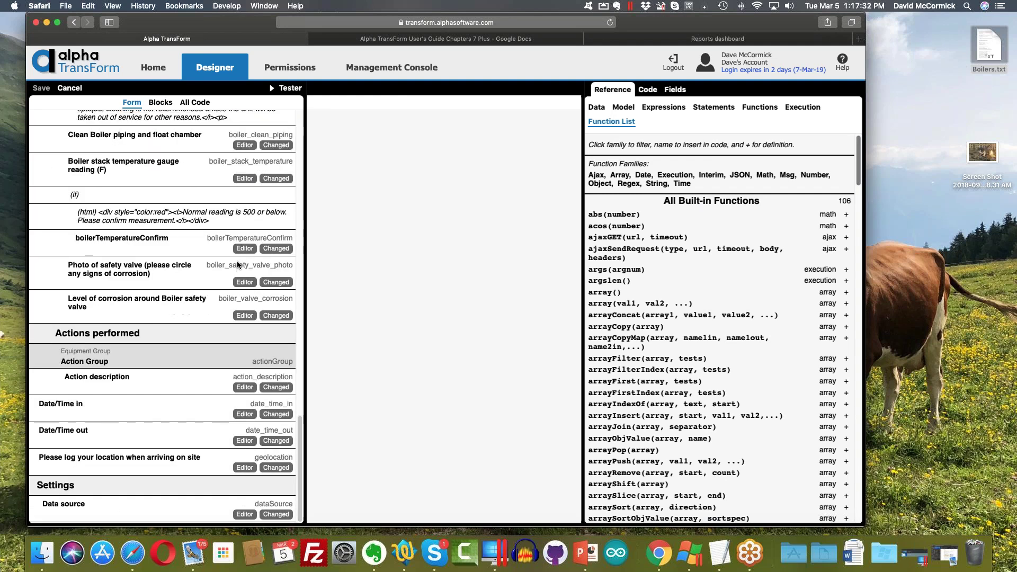
pyautogui.scroll(20, 237, 260)
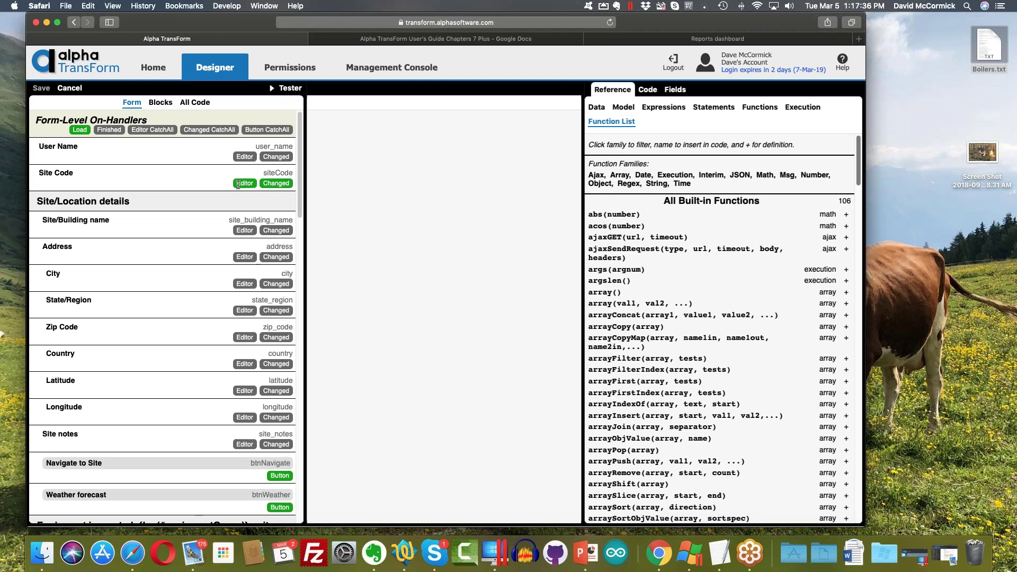
pyautogui.scroll(-4, 188, 364)
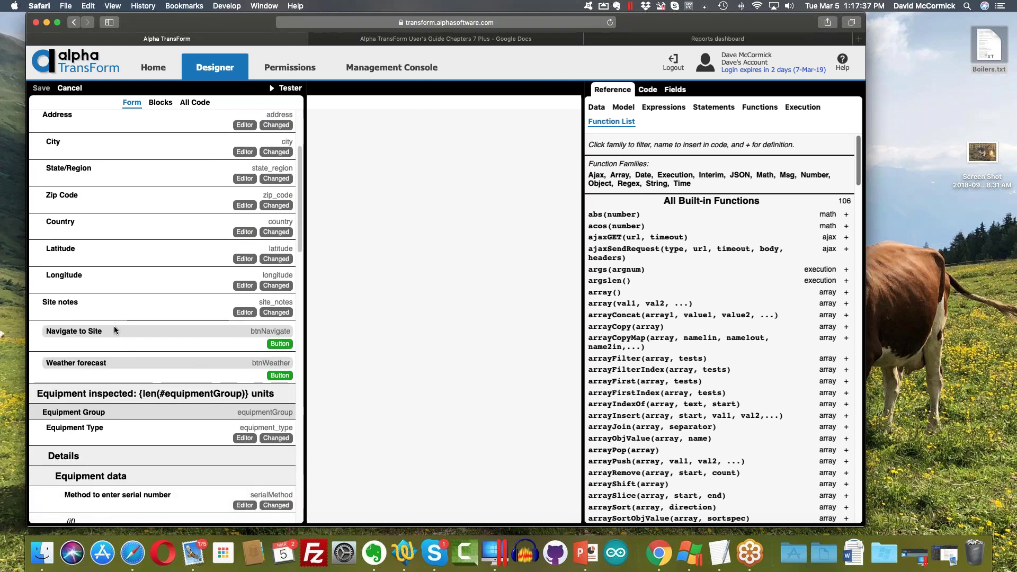
# - Show the Navigate to Site handler that opens Google Maps at lat_lon, adjusting page zoom to read it
pyautogui.click(280, 343)
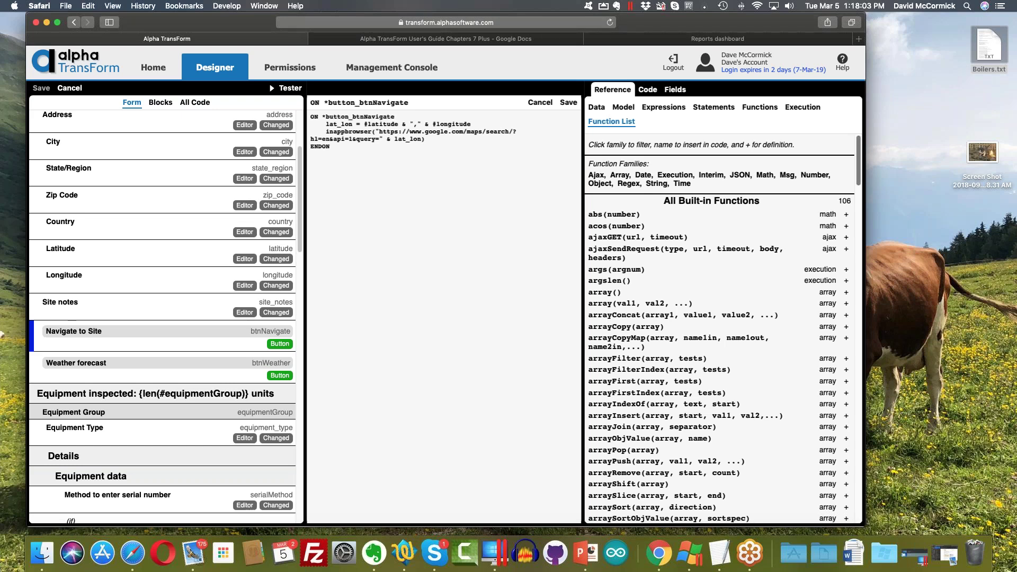
pyautogui.press('super+equal')
pyautogui.press('super+equal')
pyautogui.press('super+equal')
pyautogui.press('super+equal')
pyautogui.press('super+equal')
pyautogui.press('super+equal')
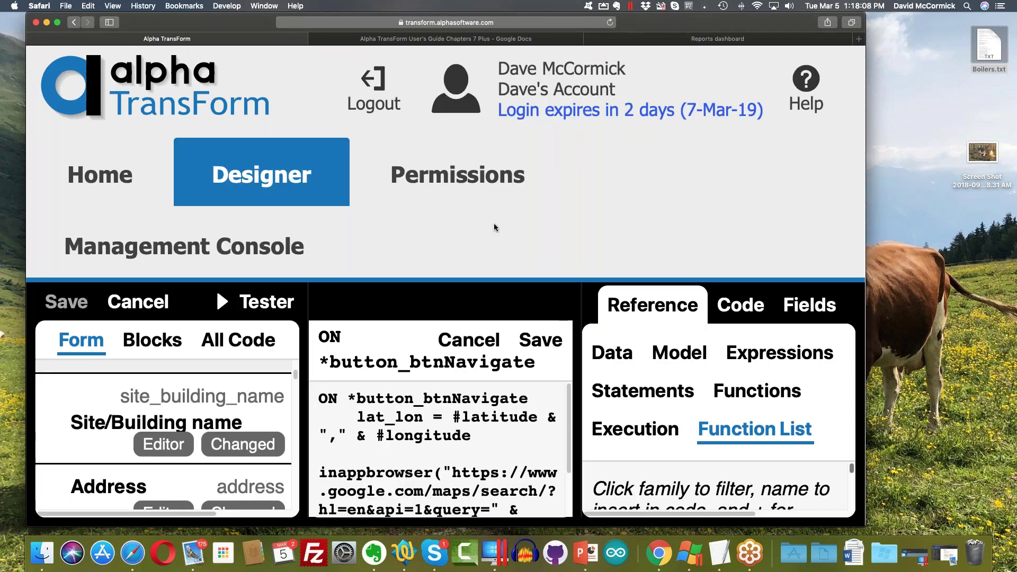
pyautogui.press('super+minus')
pyautogui.press('super+minus')
pyautogui.press('super+minus')
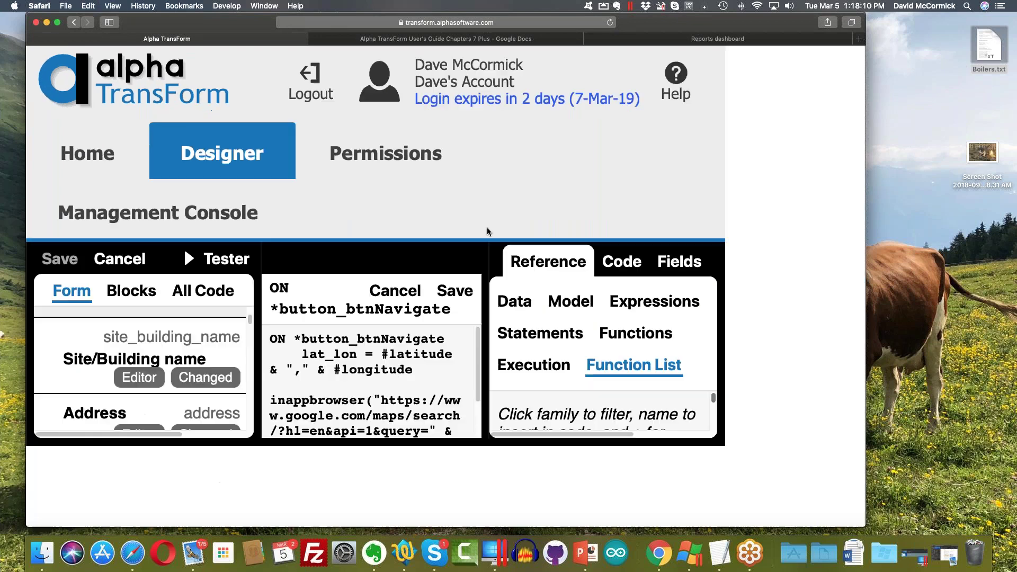
pyautogui.press('super+minus')
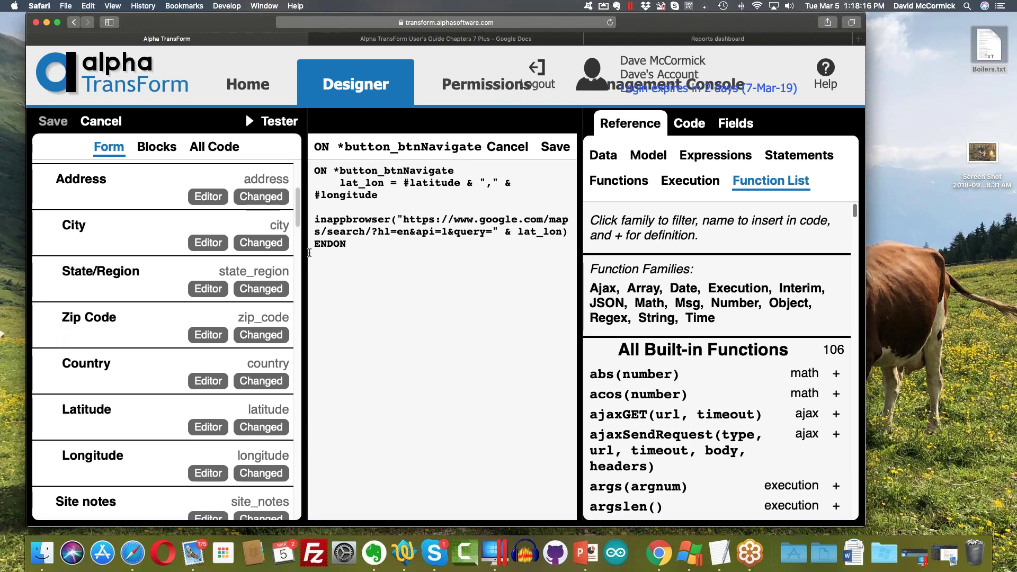
pyautogui.scroll(-3, 237, 304)
pyautogui.scroll(-3, 237, 304)
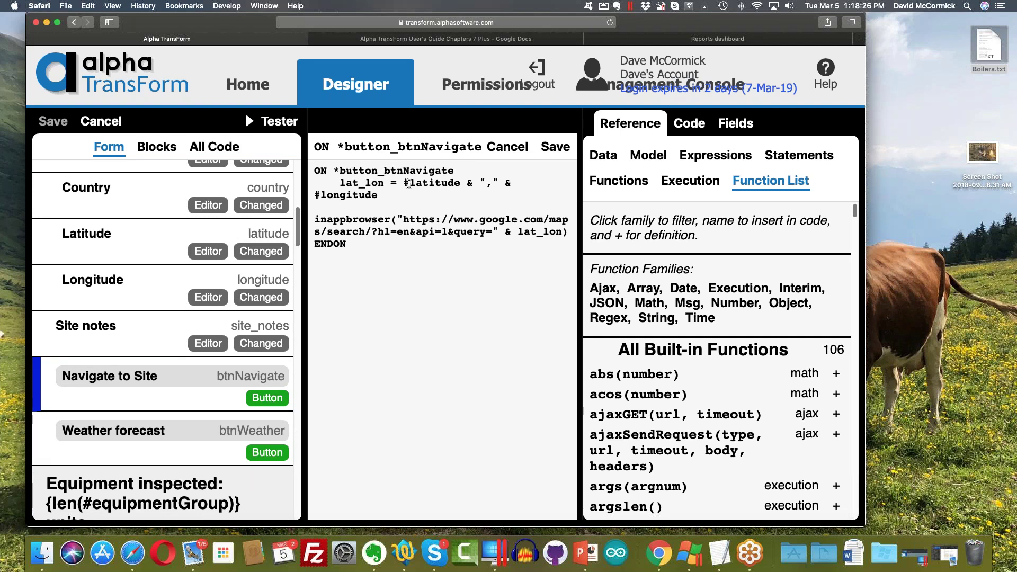
pyautogui.moveTo(403, 183); pyautogui.dragTo(460, 183)
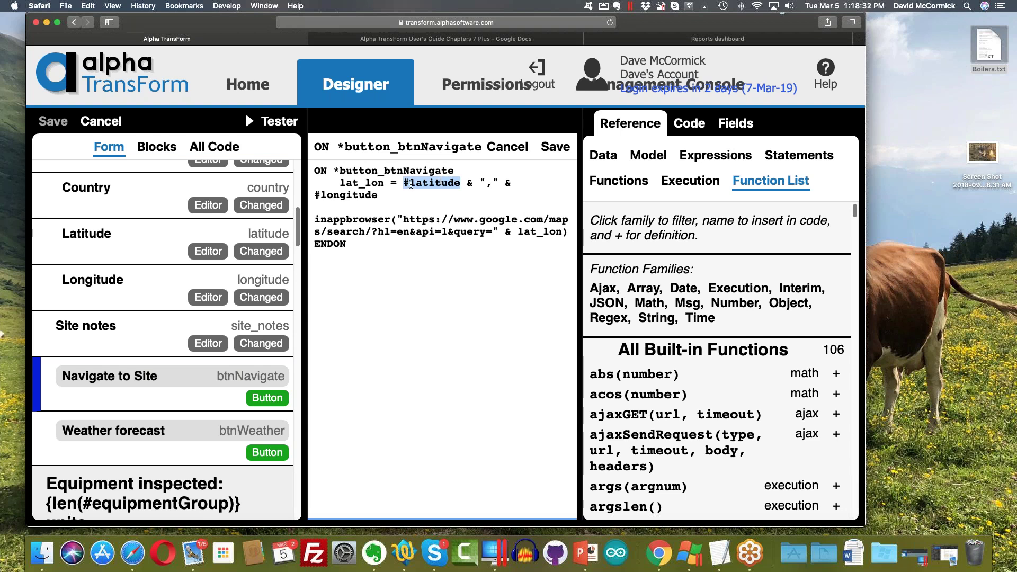
pyautogui.click(409, 183)
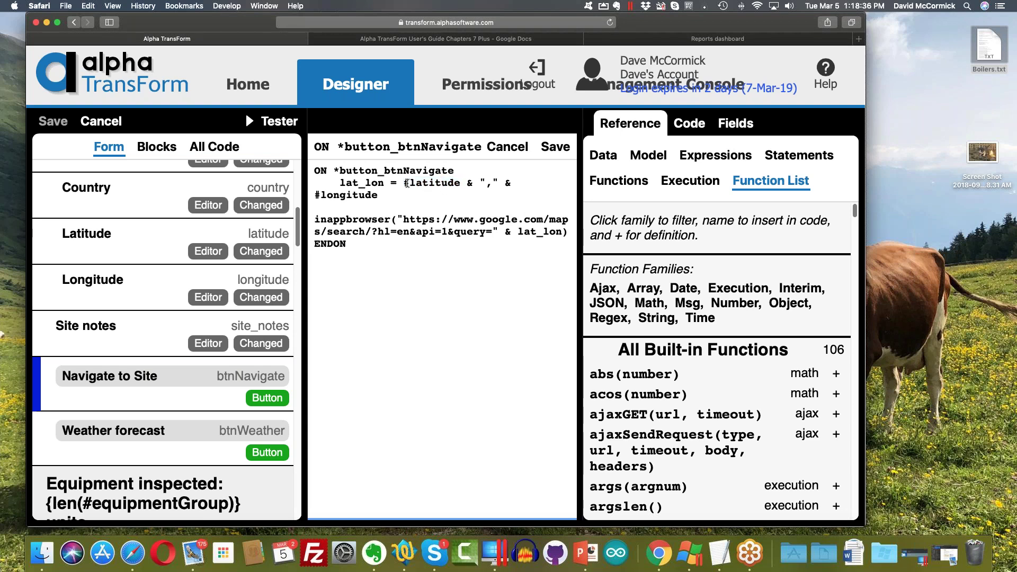
pyautogui.moveTo(404, 183); pyautogui.dragTo(413, 182)
pyautogui.doubleClick(434, 182)
pyautogui.click(469, 189)
pyautogui.moveTo(338, 183); pyautogui.dragTo(395, 185)
pyautogui.click(405, 210)
pyautogui.click(452, 231)
pyautogui.moveTo(454, 232); pyautogui.dragTo(460, 233)
pyautogui.click(494, 231)
pyautogui.click(389, 185)
pyautogui.click(383, 246)
# - Load the btnWeather handler, which opens forecast.weather.gov MapClick.php for lat_lon
pyautogui.click(271, 453)
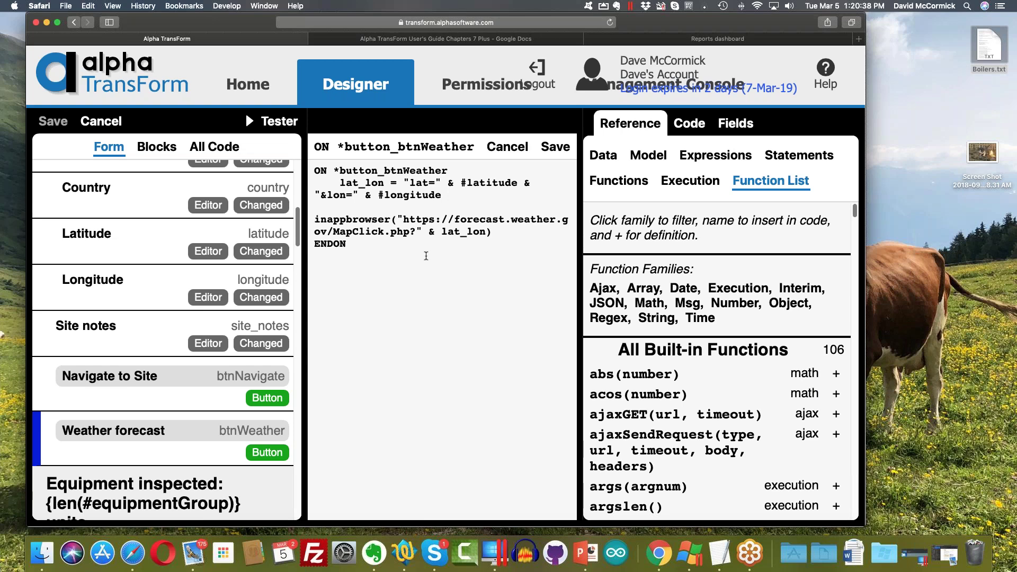
# - Zoom the page back out and cancel the code editor, returning to the Equipment Inspection properties
pyautogui.press('super+minus')
pyautogui.press('super+minus')
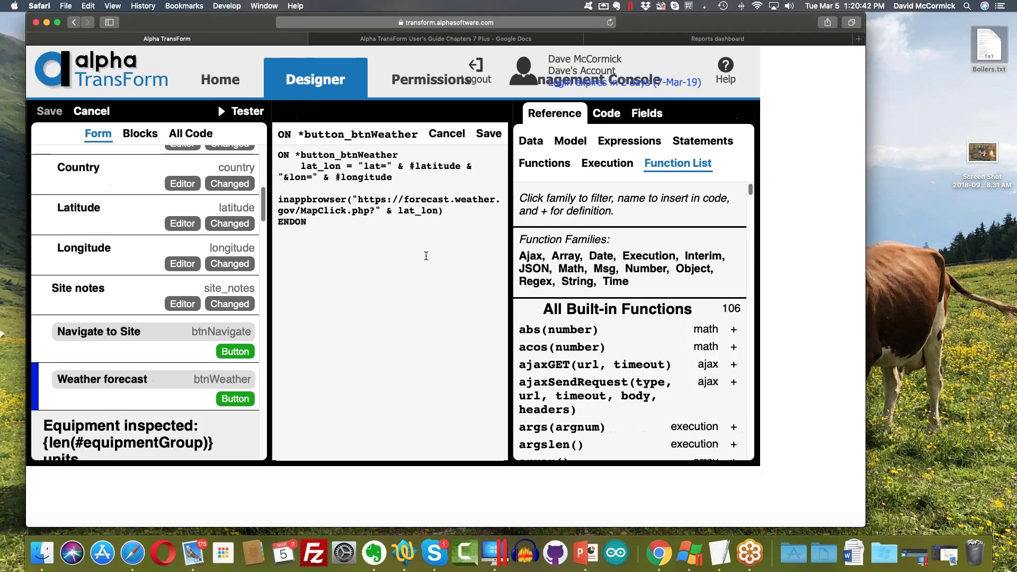
pyautogui.press('super+minus')
pyautogui.press('super+minus')
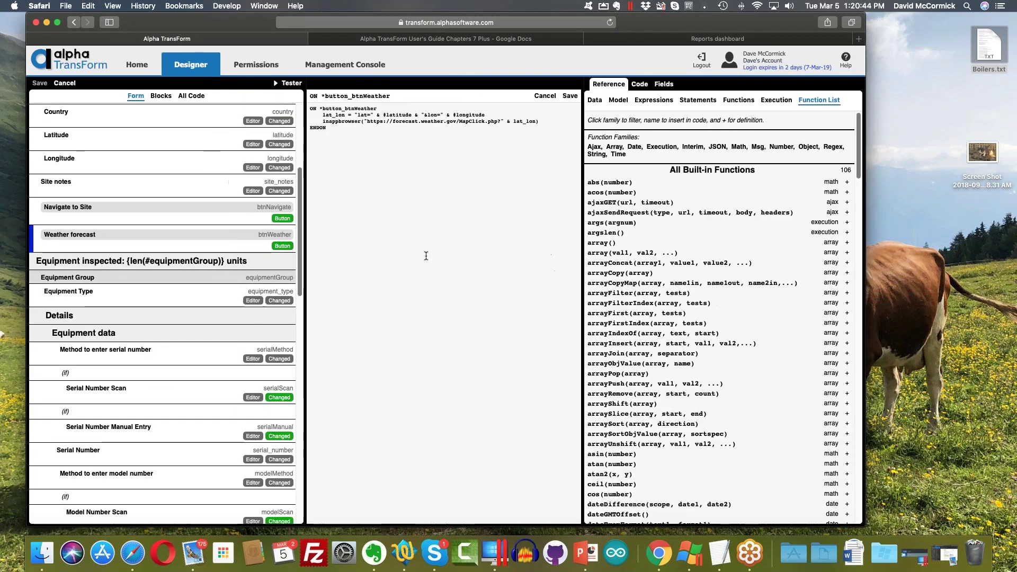
pyautogui.click(73, 85)
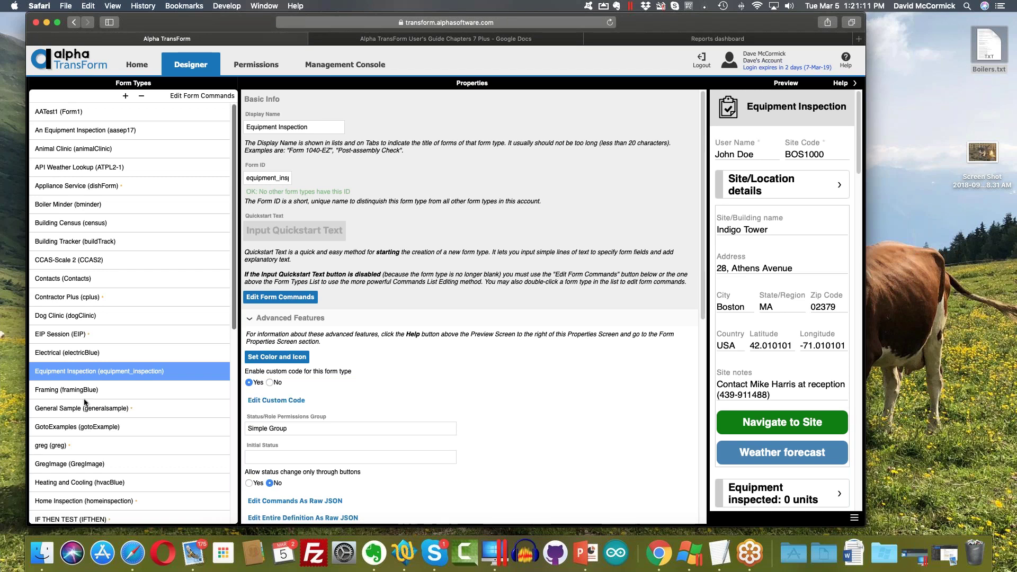
pyautogui.scroll(-3, 116, 389)
pyautogui.scroll(3, 117, 389)
pyautogui.click(932, 312)
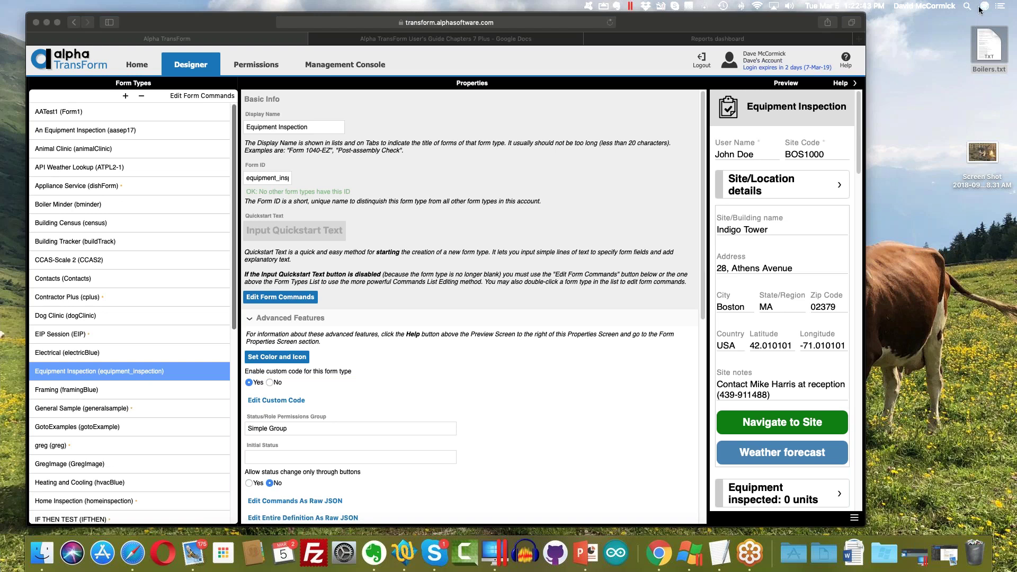
pyautogui.click(343, 71)
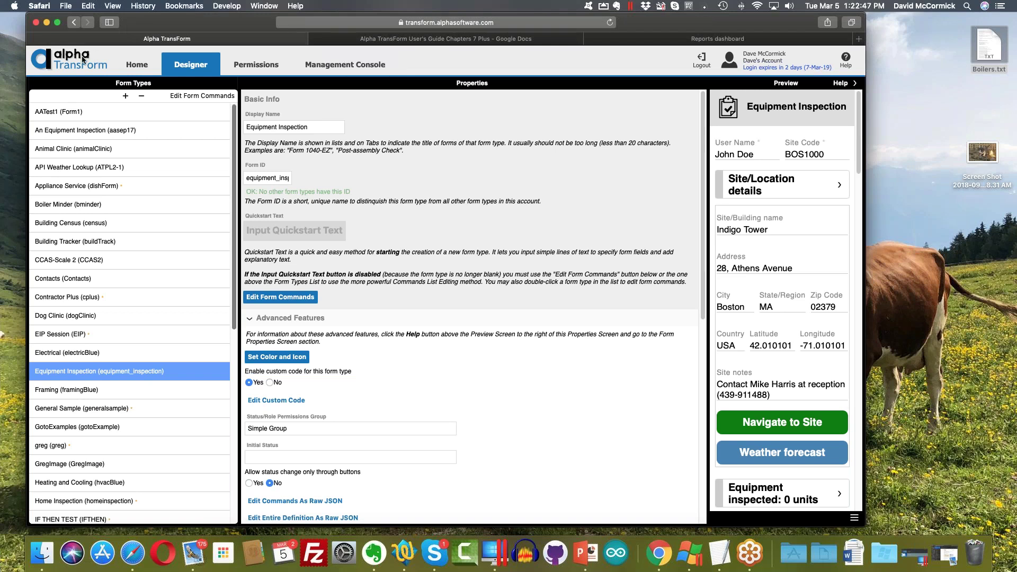
# - Switch to the Management Console and close the Types of Forms panel
pyautogui.click(347, 67)
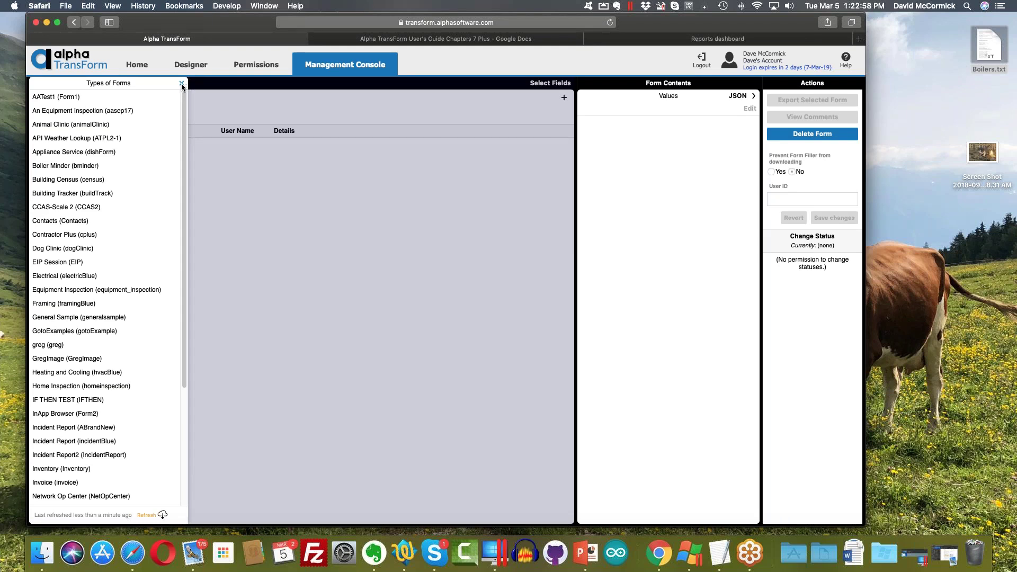
pyautogui.click(181, 84)
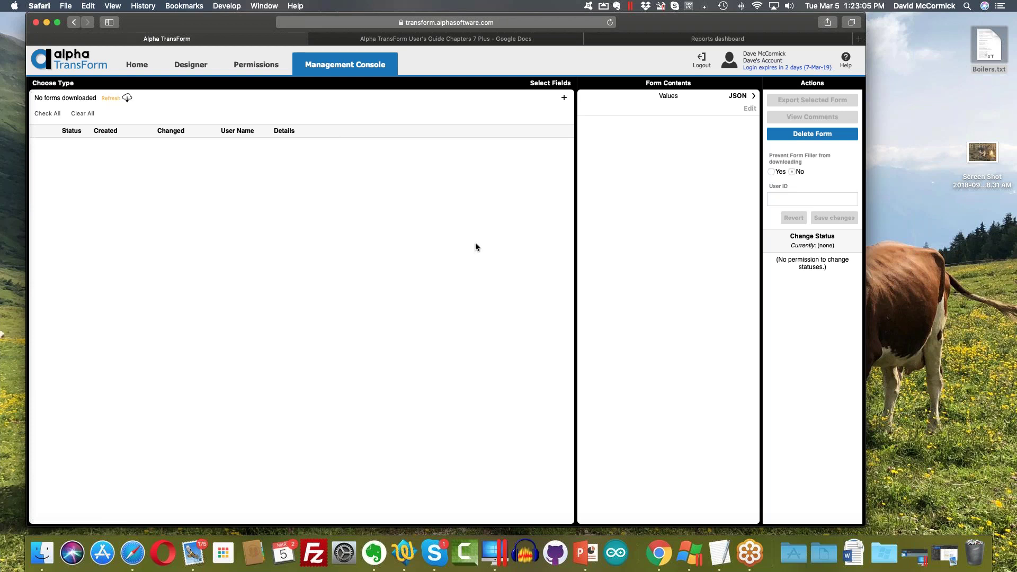
pyautogui.click(912, 294)
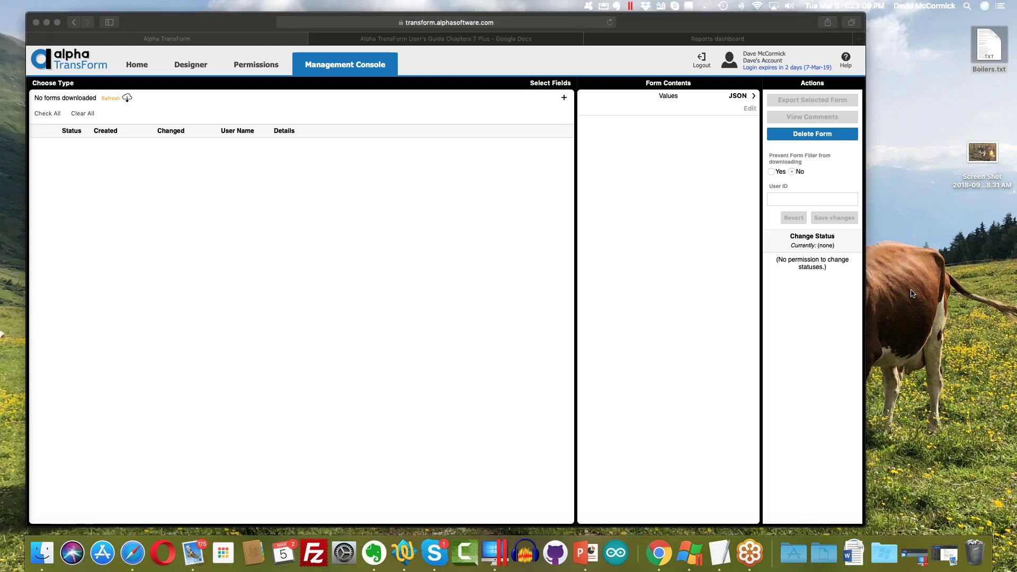